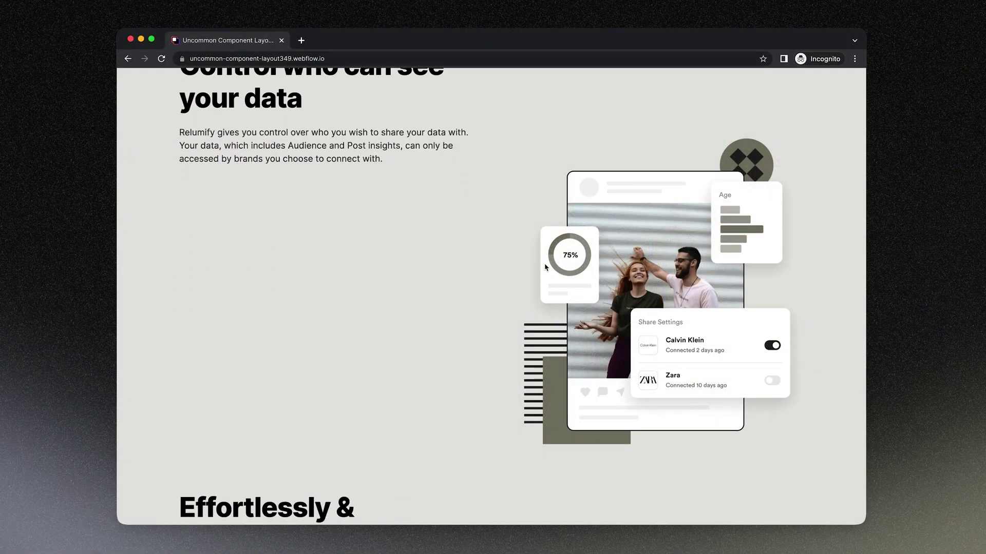
{"action": "scroll", "coordinate": [545, 266], "scroll_direction": "down", "scroll_amount": 4}
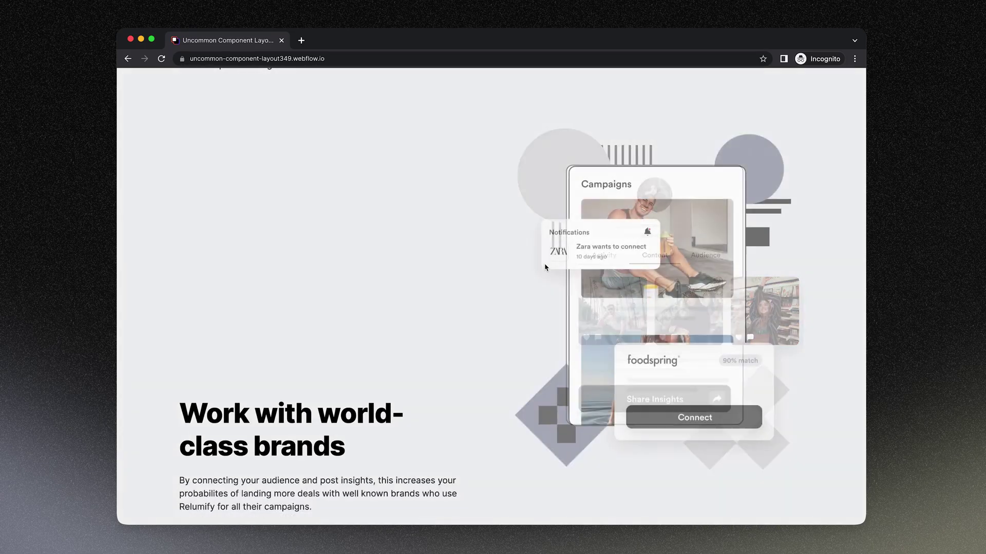
- Scroll through the layout 349 demo's three feature sections
{"action": "scroll", "coordinate": [545, 267], "scroll_direction": "up", "scroll_amount": 1}
{"action": "scroll", "coordinate": [545, 266], "scroll_direction": "up", "scroll_amount": 8}
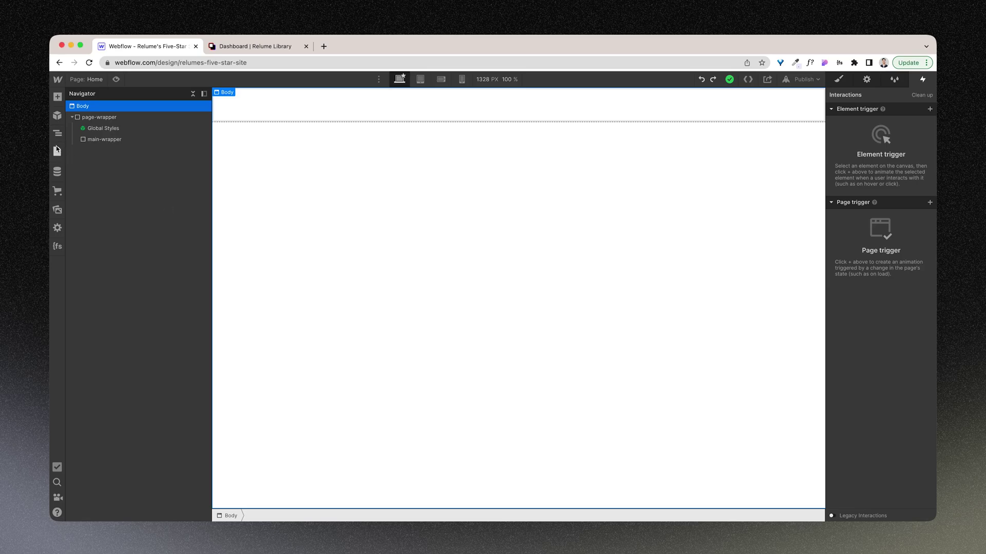
- Review the three feature sections of Figma's Component 349 design at 33% zoom
{"action": "left_click", "coordinate": [57, 151]}
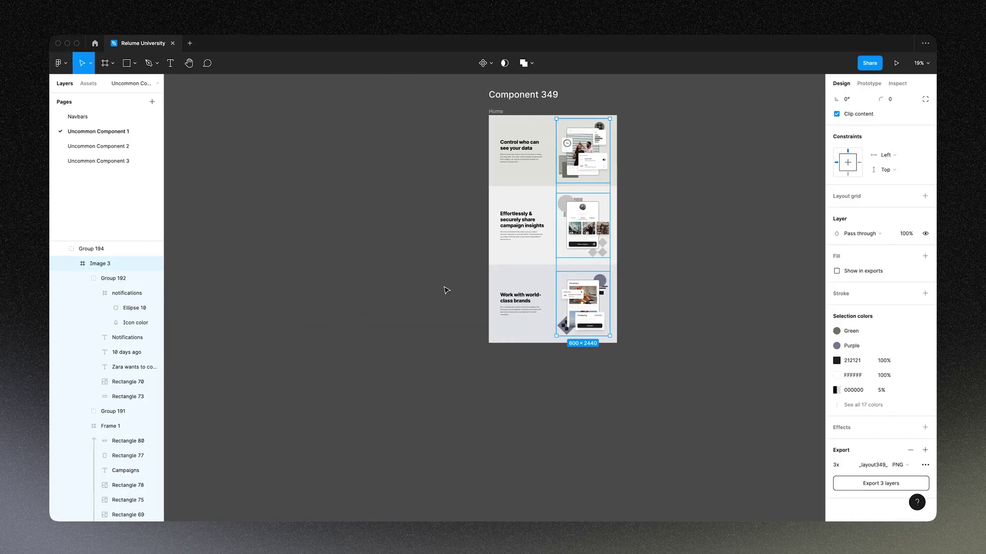
{"action": "left_click", "coordinate": [444, 289]}
{"action": "scroll", "coordinate": [576, 249], "scroll_direction": "up", "scroll_amount": 5}
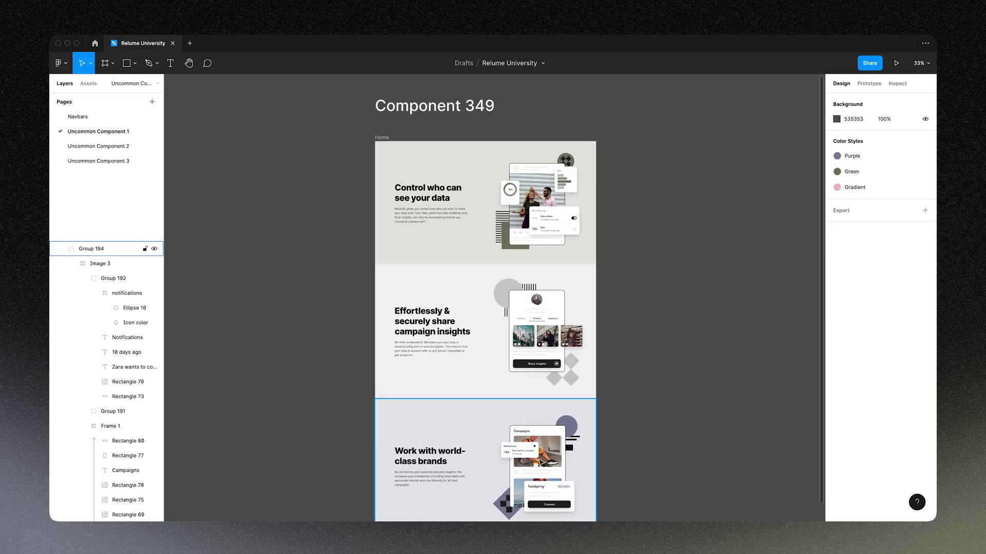
{"action": "scroll", "coordinate": [528, 386], "scroll_direction": "up", "scroll_amount": 2}
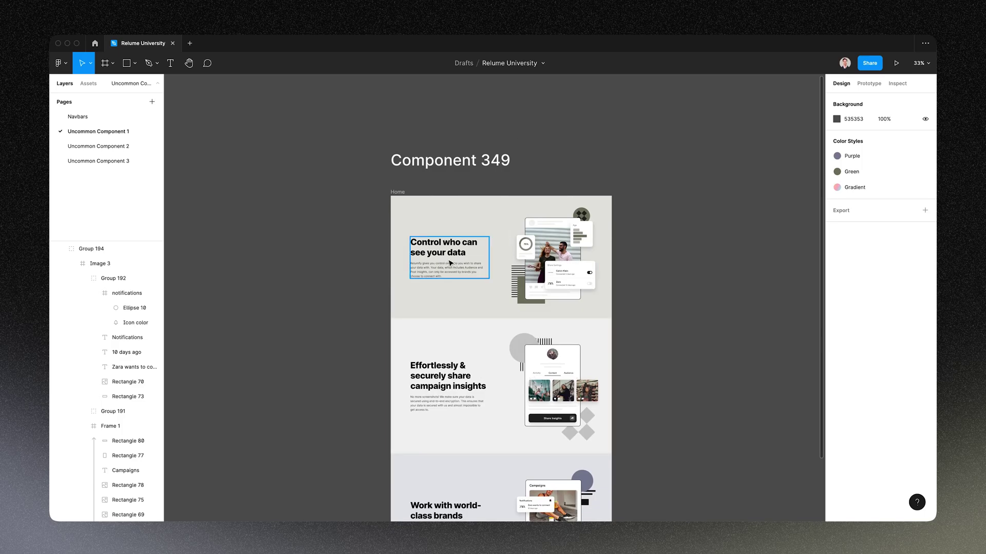
{"action": "key", "text": "ctrl+Left"}
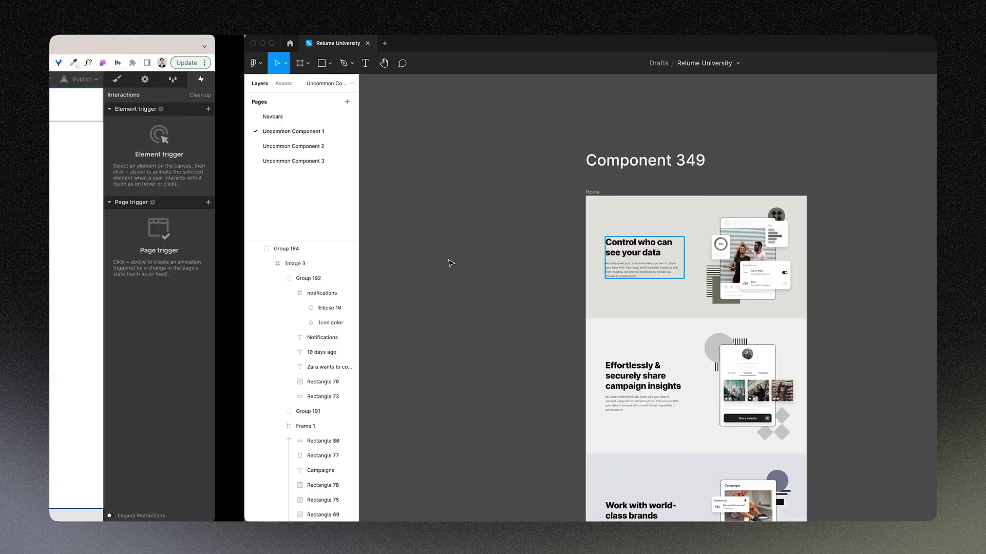
- Copy the uncommon Feature Sections Layout 349 and select main-wrapper in Webflow
{"action": "left_click", "coordinate": [275, 50]}
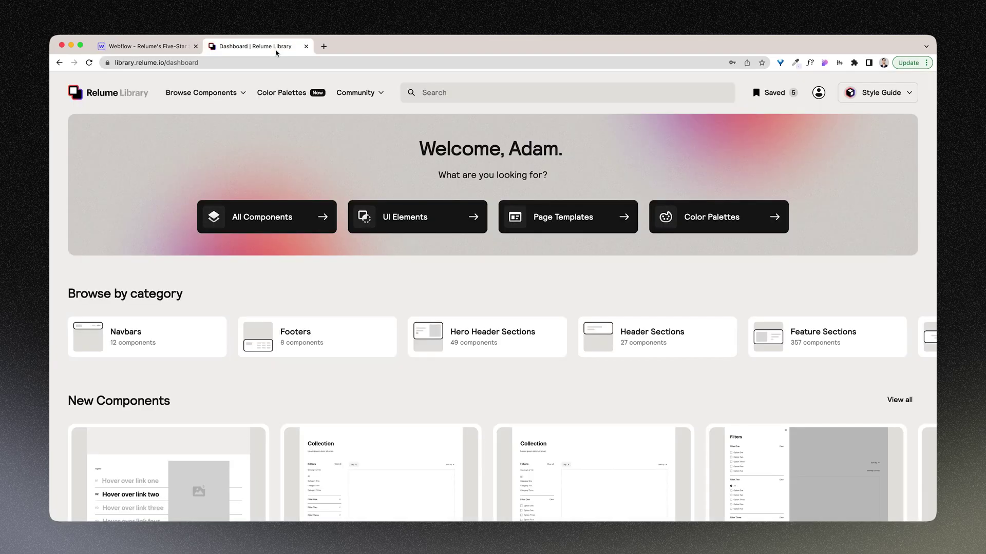
{"action": "left_click", "coordinate": [237, 93]}
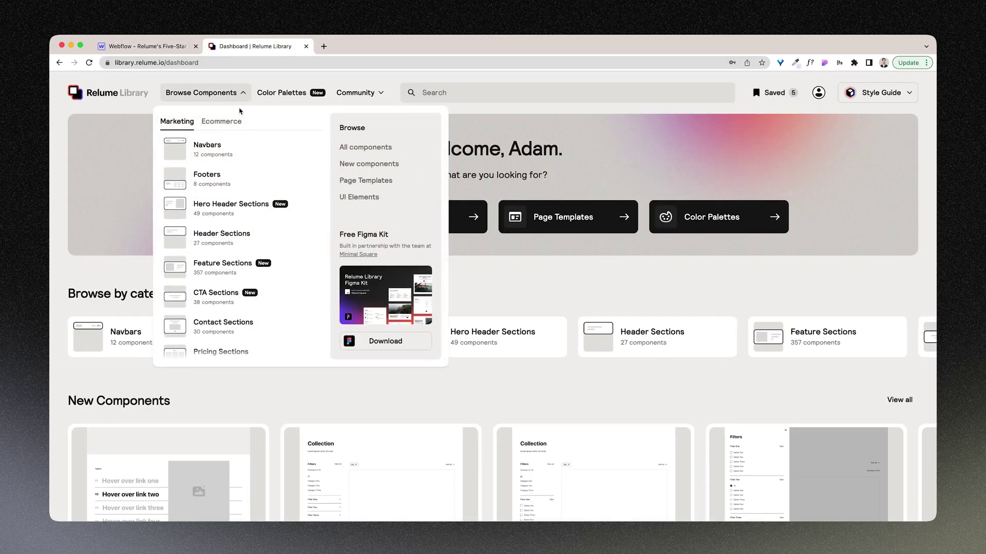
{"action": "left_click", "coordinate": [220, 273]}
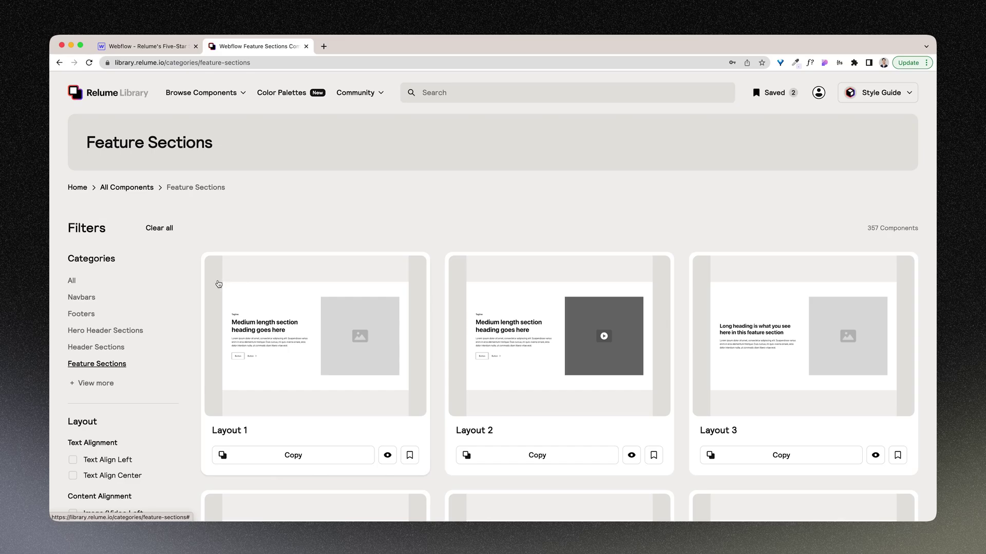
{"action": "scroll", "coordinate": [124, 401], "scroll_direction": "down", "scroll_amount": 2}
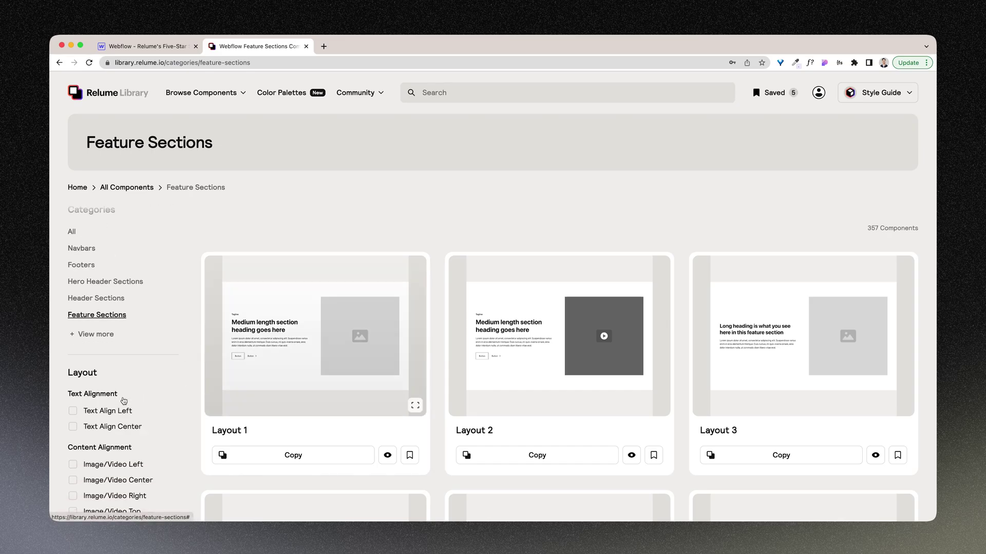
{"action": "scroll", "coordinate": [124, 401], "scroll_direction": "down", "scroll_amount": 6}
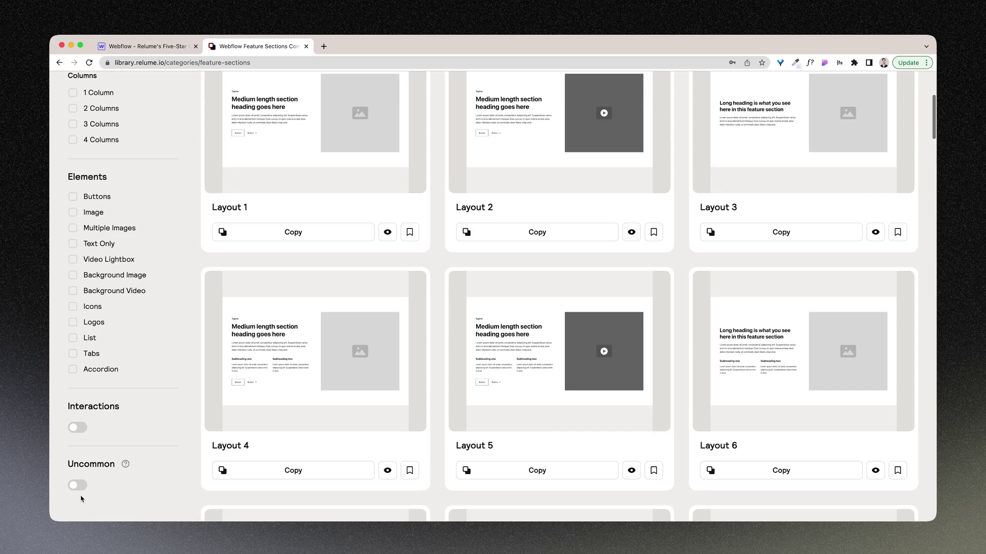
{"action": "left_click", "coordinate": [78, 487]}
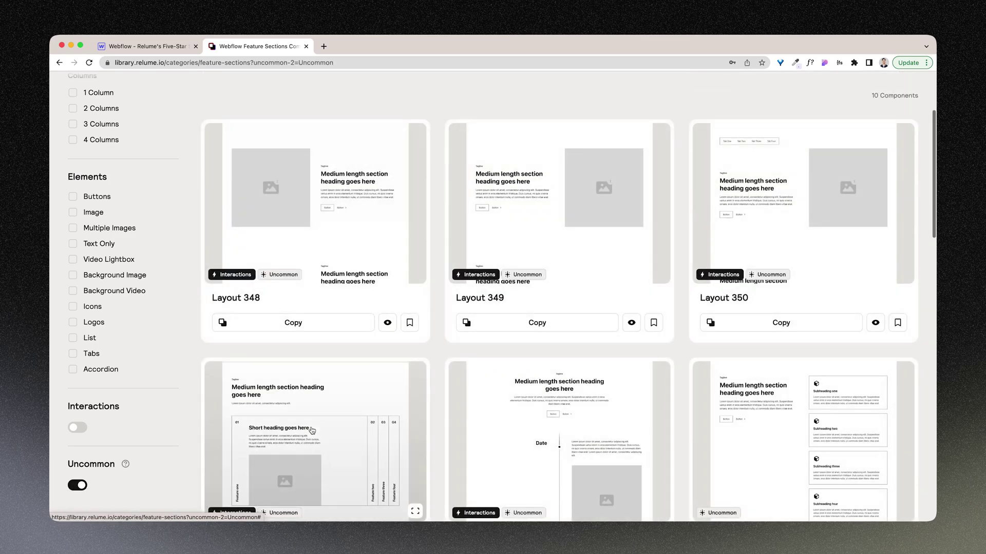
{"action": "left_click", "coordinate": [549, 327]}
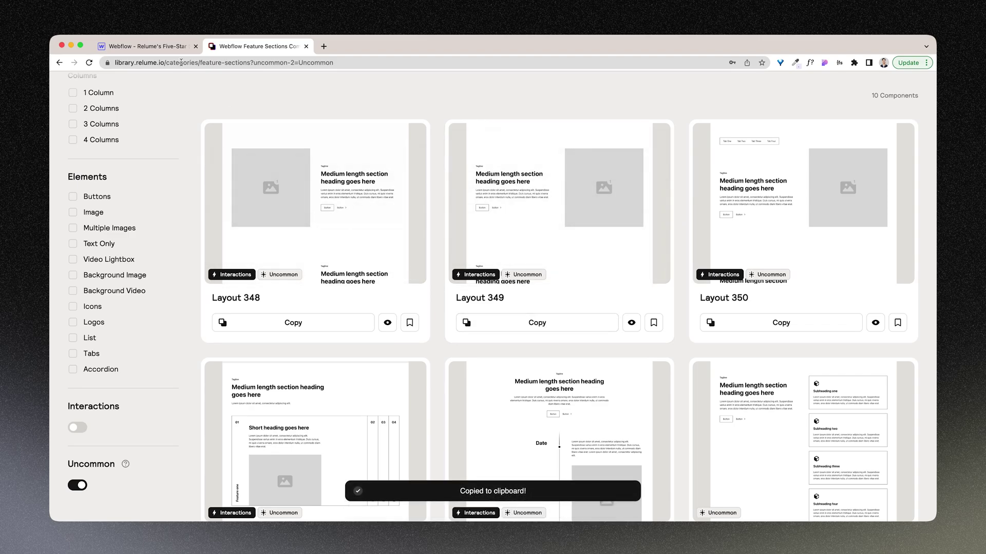
{"action": "left_click", "coordinate": [170, 51]}
{"action": "left_click", "coordinate": [336, 106]}
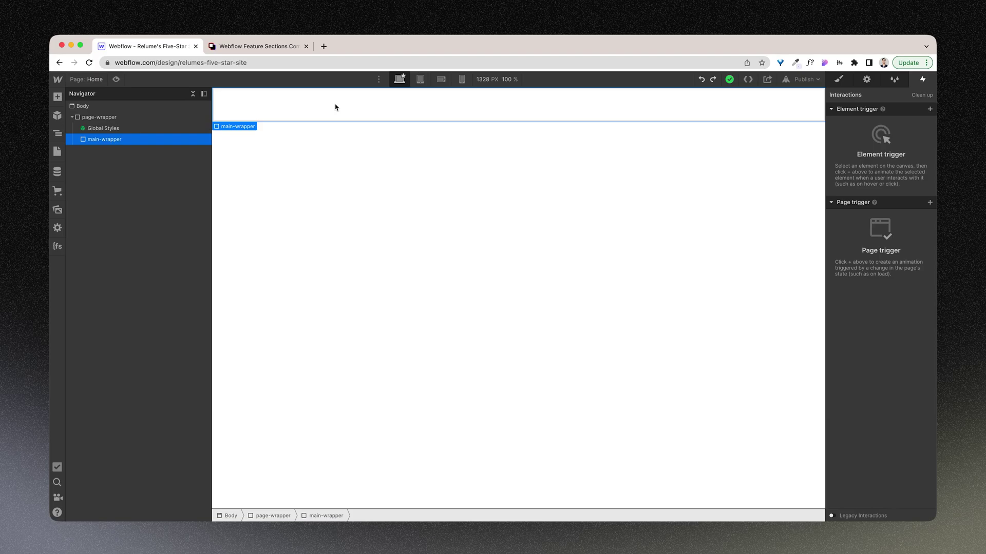
- Paste layout 349 into main-wrapper and delete the blocks' taglines and button rows
{"action": "key", "text": "super+v"}
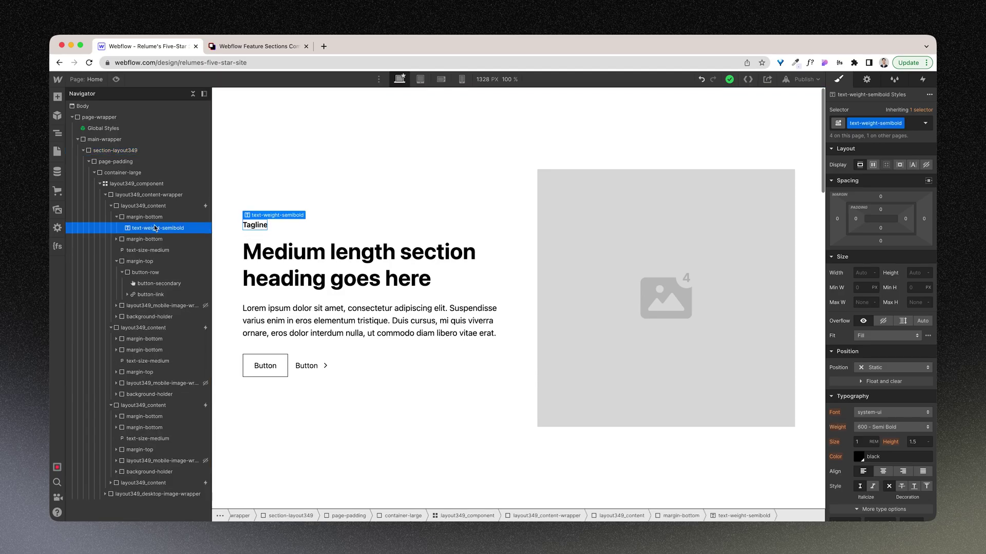
{"action": "left_click", "coordinate": [152, 220]}
{"action": "key", "text": "Delete"}
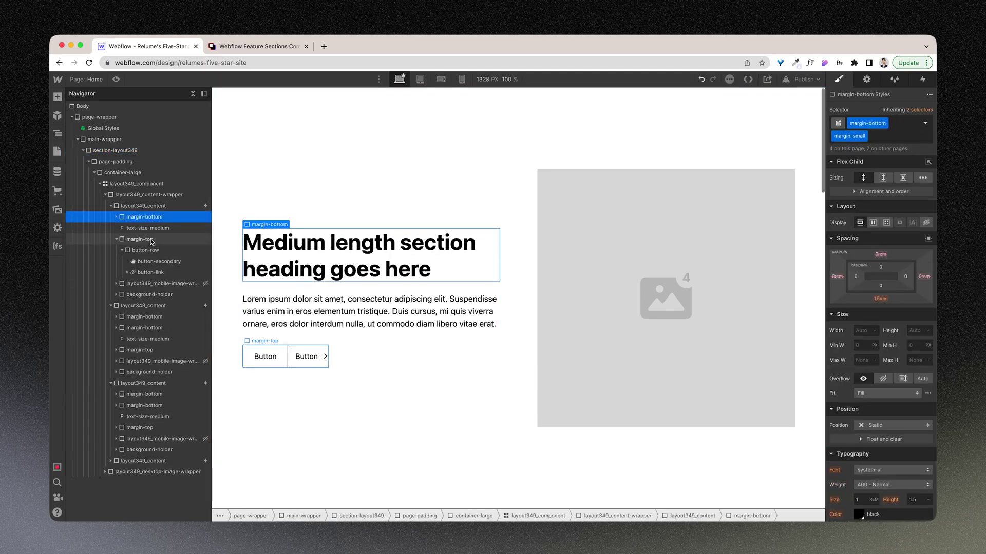
{"action": "left_click", "coordinate": [152, 240]}
{"action": "key", "text": "Delete"}
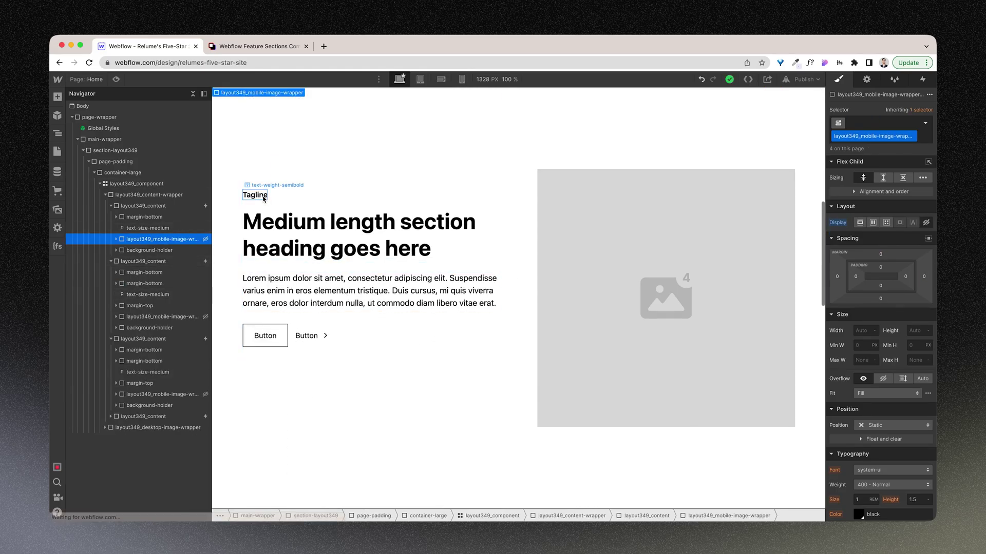
{"action": "left_click", "coordinate": [263, 198]}
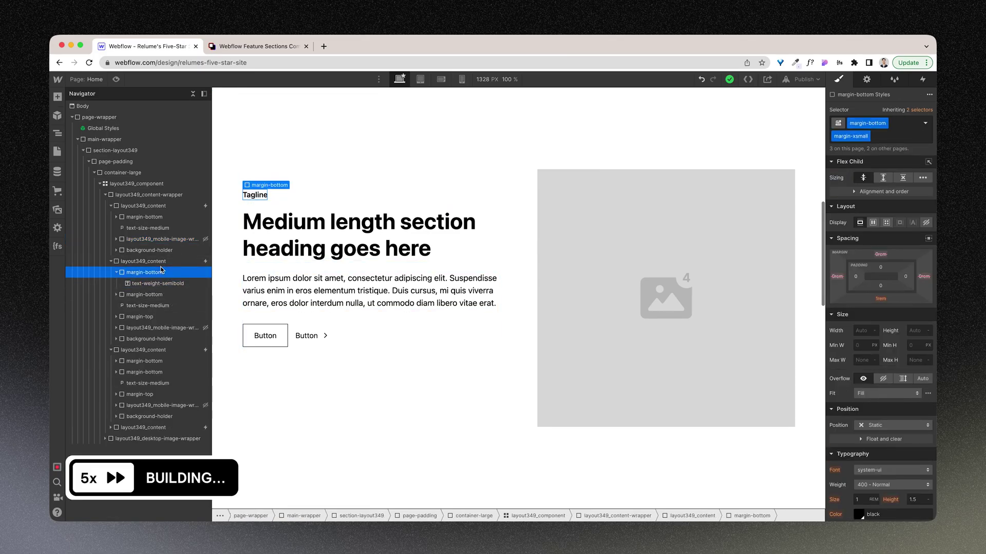
{"action": "key", "text": "Delete"}
{"action": "key", "text": "Delete"}
{"action": "left_click", "coordinate": [149, 350]}
{"action": "key", "text": "Delete"}
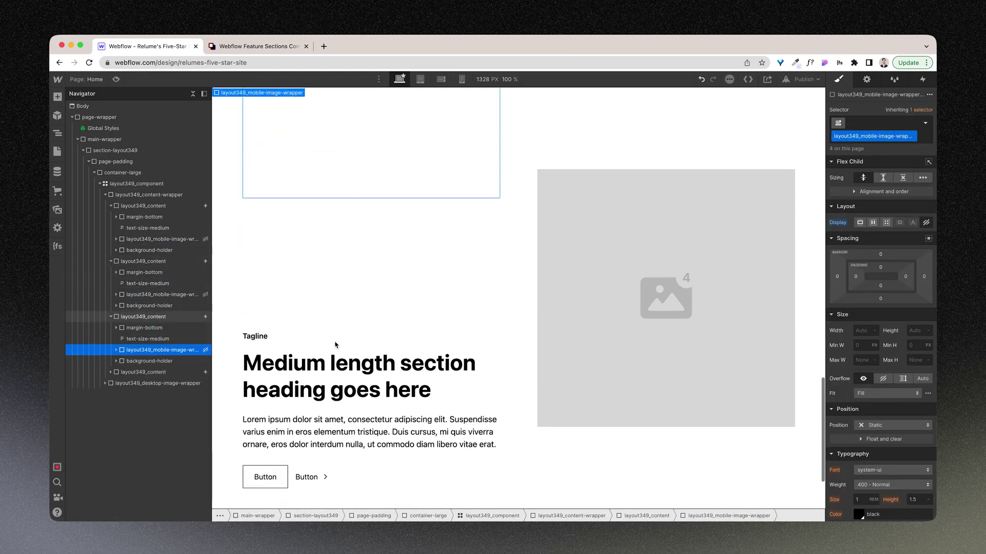
- Delete the fourth layout349_content block and the fourth desktop image
{"action": "left_click", "coordinate": [377, 216]}
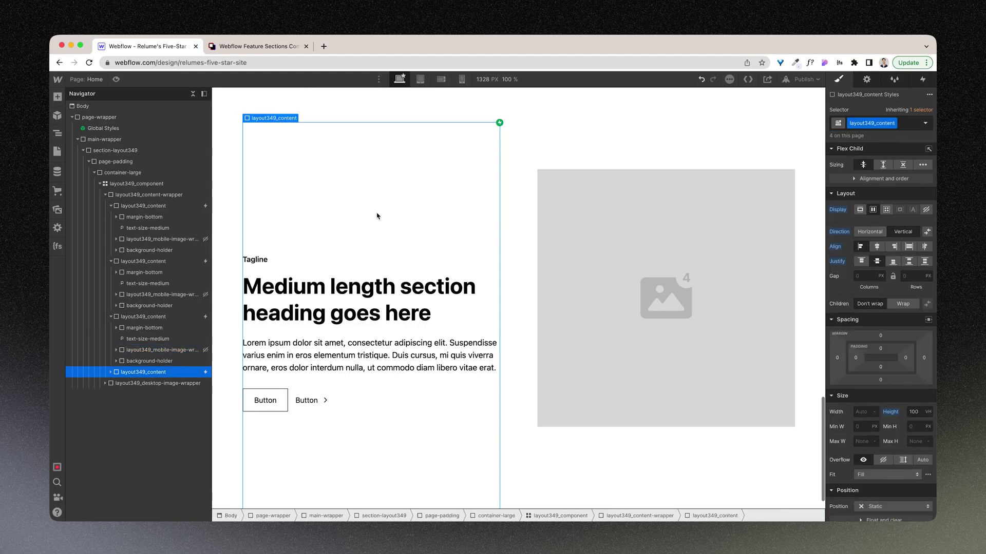
{"action": "key", "text": "Delete"}
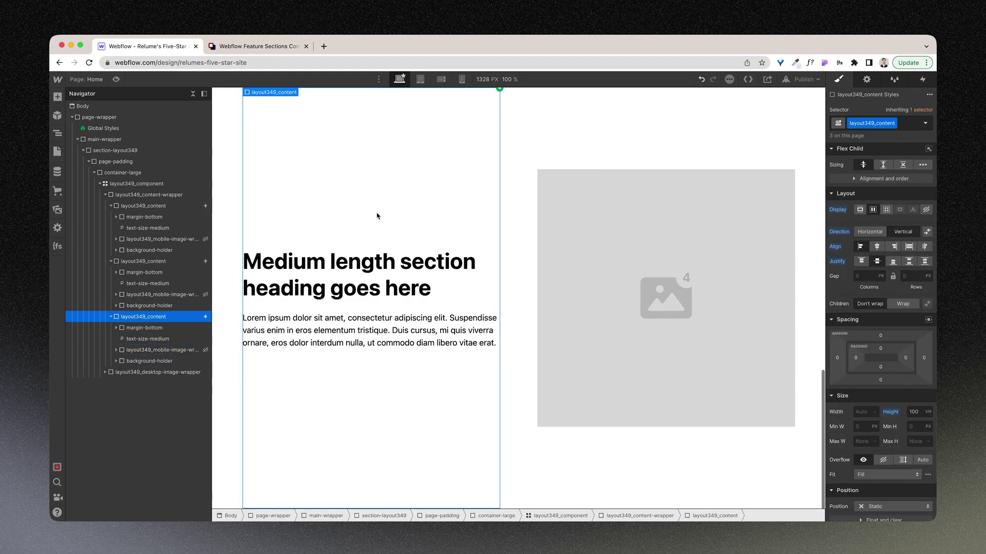
{"action": "left_click", "coordinate": [639, 257]}
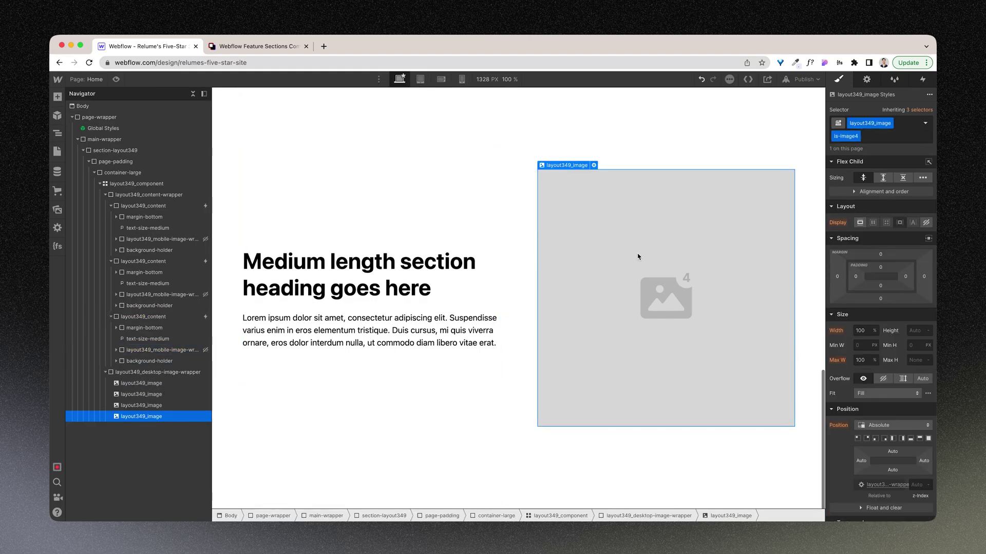
{"action": "key", "text": "Delete"}
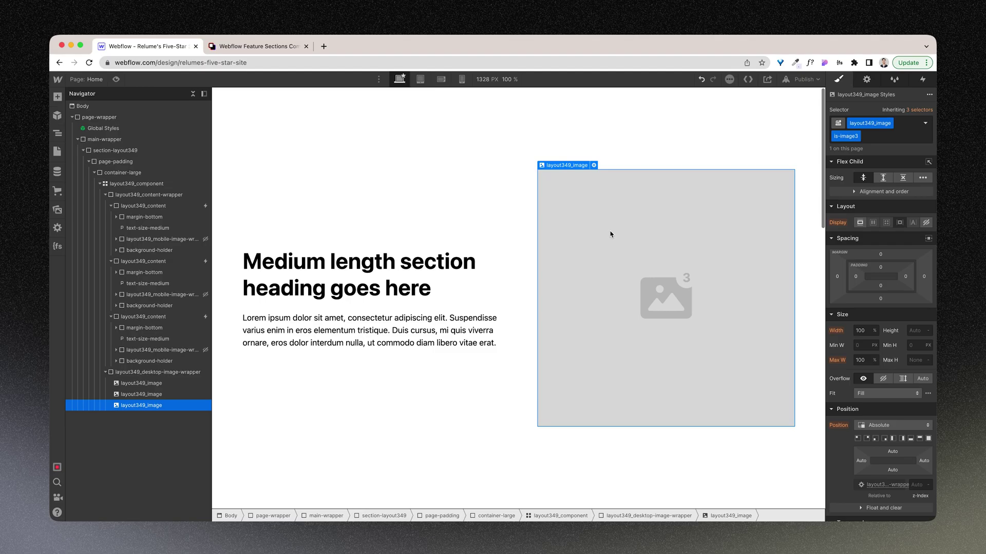
- Fill the first block with Figma's 'Control who can see your data' heading and its paragraph
{"action": "key", "text": "ctrl+Right"}
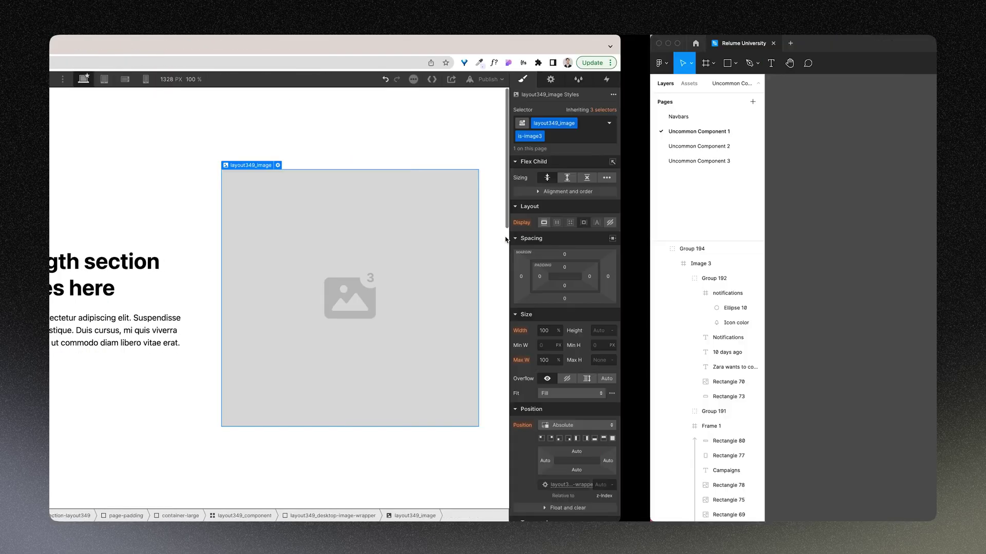
{"action": "double_click", "coordinate": [459, 244]}
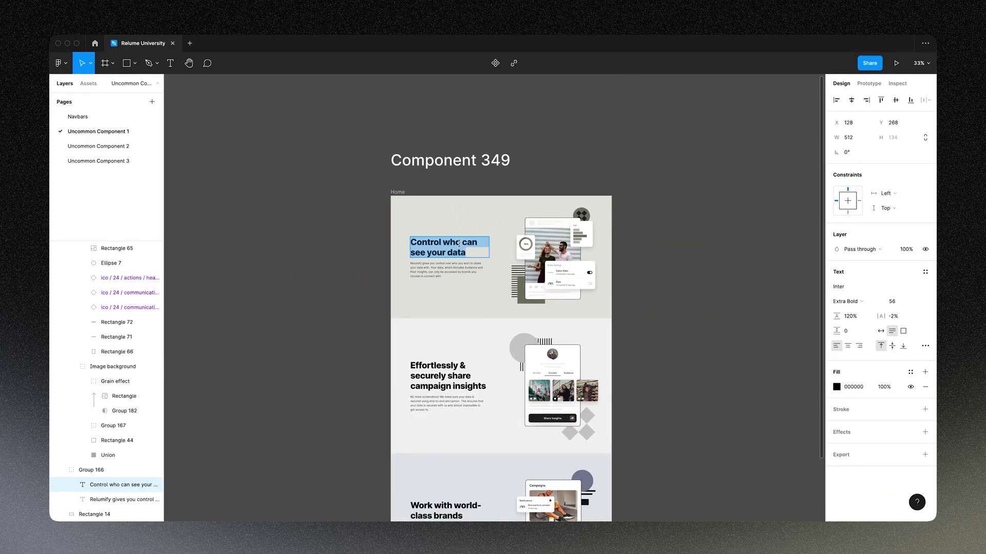
{"action": "key", "text": "ctrl+c"}
{"action": "key", "text": "ctrl+Left"}
{"action": "double_click", "coordinate": [411, 273]}
{"action": "key", "text": "ctrl+v"}
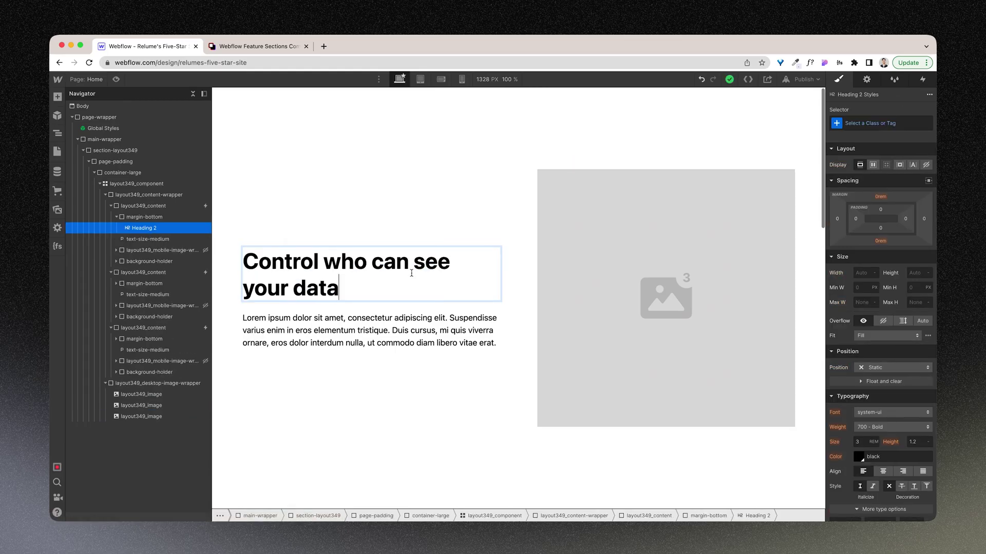
{"action": "key", "text": "ctrl+Right"}
{"action": "left_click", "coordinate": [447, 269]}
{"action": "double_click", "coordinate": [452, 268]}
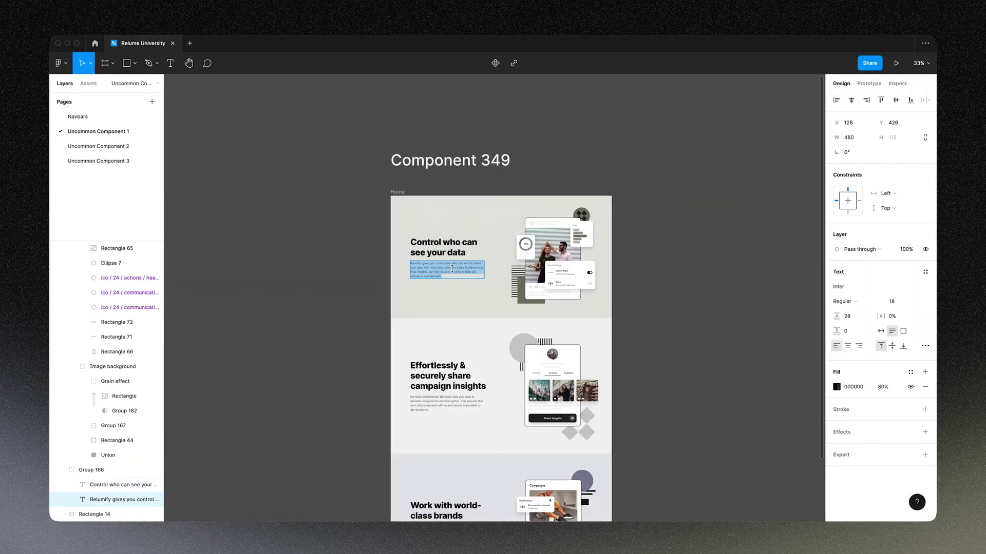
{"action": "key", "text": "ctrl+c"}
{"action": "key", "text": "ctrl+Left"}
{"action": "left_click", "coordinate": [370, 331]}
{"action": "key", "text": "ctrl+Right"}
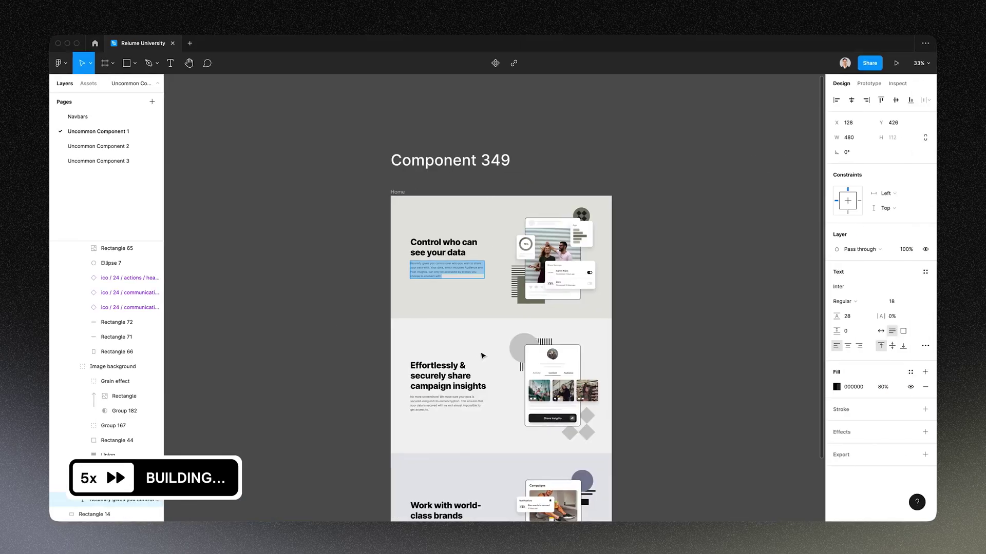
- Copy the second section's heading and paragraph from Figma into the second block
{"action": "key", "text": "ctrl+Left"}
{"action": "key", "text": "ctrl+Right"}
{"action": "double_click", "coordinate": [448, 375]}
{"action": "key", "text": "ctrl+Left"}
{"action": "key", "text": "ctrl+v"}
{"action": "key", "text": "ctrl+Right"}
{"action": "scroll", "coordinate": [462, 308], "scroll_direction": "down", "scroll_amount": 5}
{"action": "double_click", "coordinate": [444, 219]}
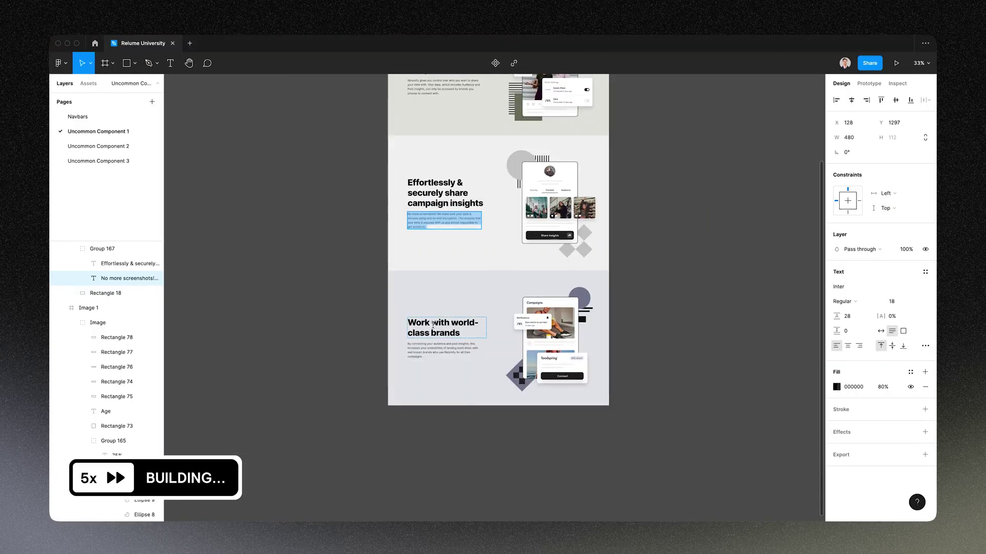
{"action": "key", "text": "ctrl+Left"}
- Fill the third block with the 'Work with world-class brands' heading and its paragraph
{"action": "key", "text": "ctrl+Right"}
{"action": "double_click", "coordinate": [433, 324]}
{"action": "key", "text": "ctrl+c"}
{"action": "key", "text": "ctrl+Left"}
{"action": "double_click", "coordinate": [329, 410]}
{"action": "key", "text": "ctrl+v"}
{"action": "left_click", "coordinate": [495, 305]}
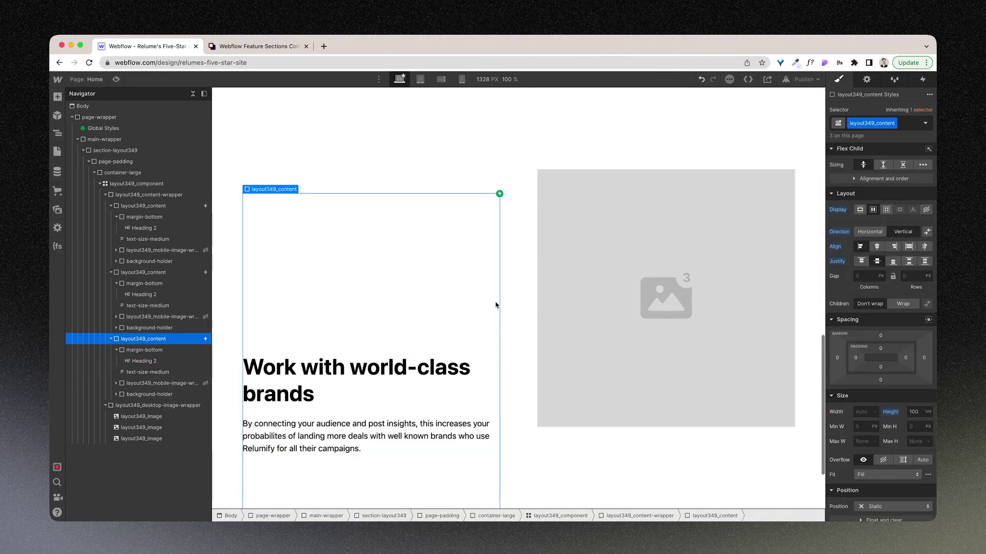
- Upload the three no-background layout349 PNGs from the Desktop's Component 349 folder
{"action": "left_click", "coordinate": [677, 285]}
{"action": "left_click", "coordinate": [594, 165]}
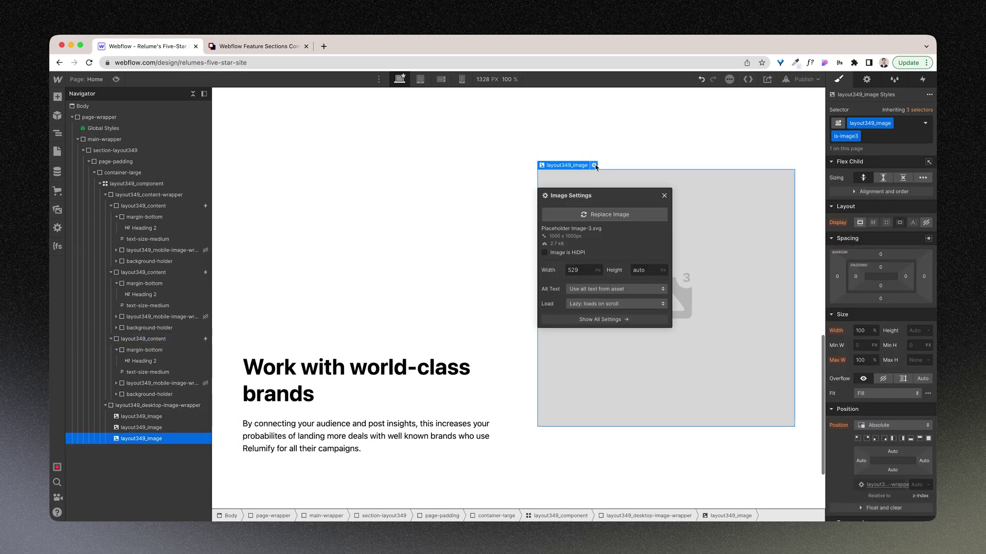
{"action": "left_click", "coordinate": [592, 215]}
{"action": "left_click", "coordinate": [158, 118]}
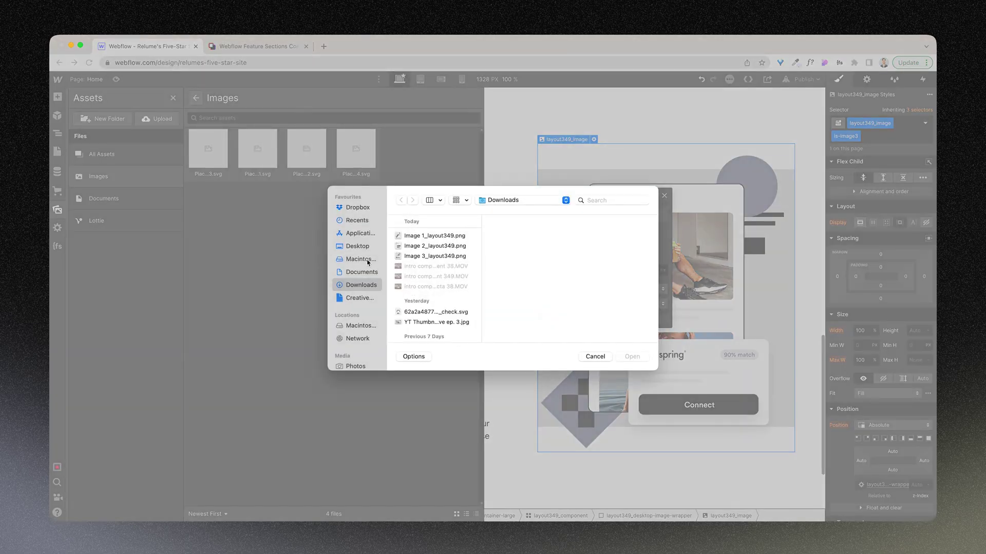
{"action": "left_click", "coordinate": [354, 247]}
{"action": "left_click", "coordinate": [470, 236]}
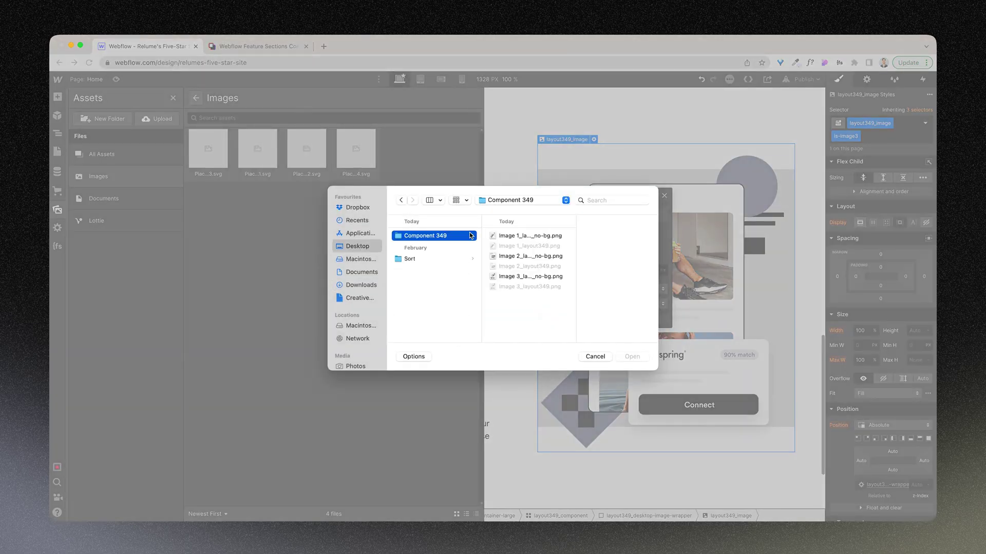
{"action": "left_click", "coordinate": [519, 239]}
{"action": "left_click", "coordinate": [511, 257], "text": "shift"}
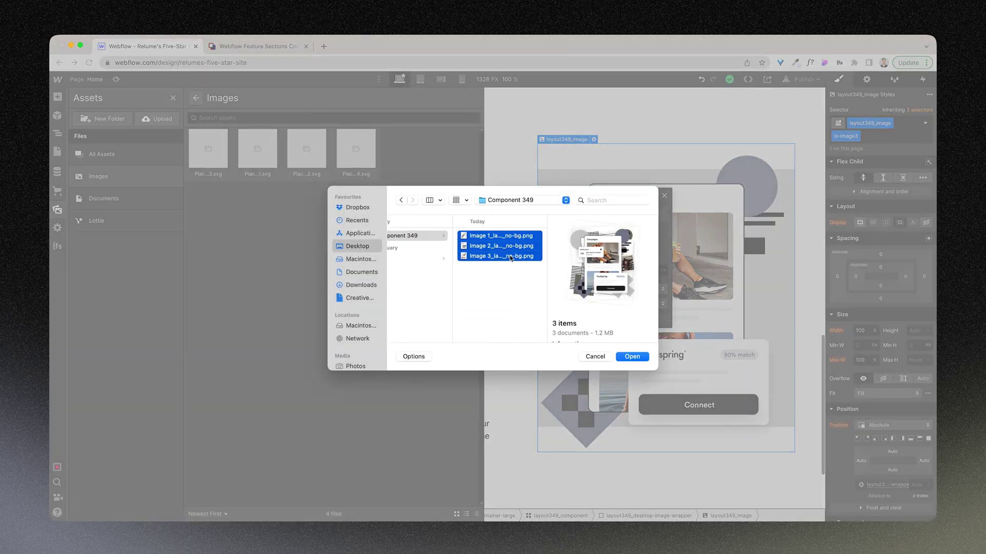
{"action": "left_click", "coordinate": [632, 356]}
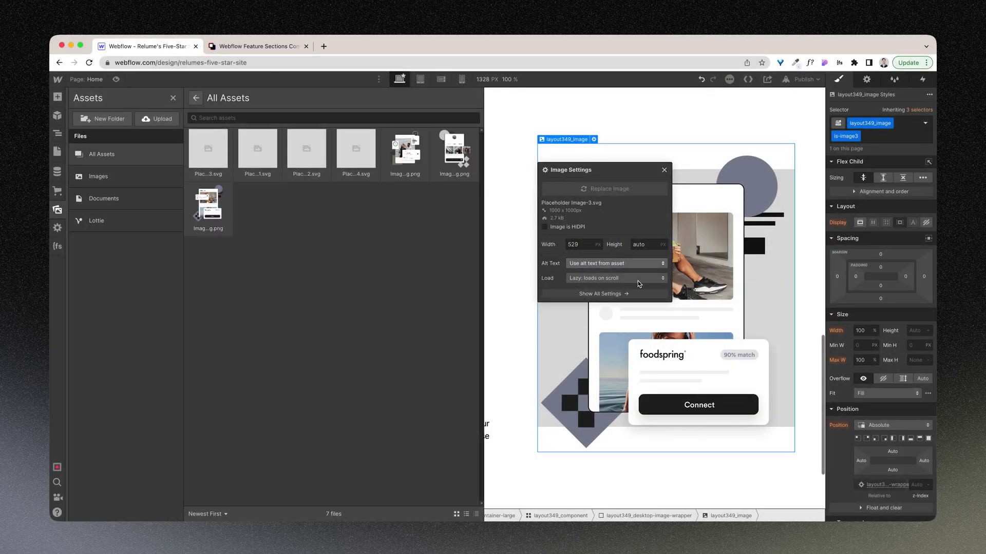
{"action": "key", "text": "j"}
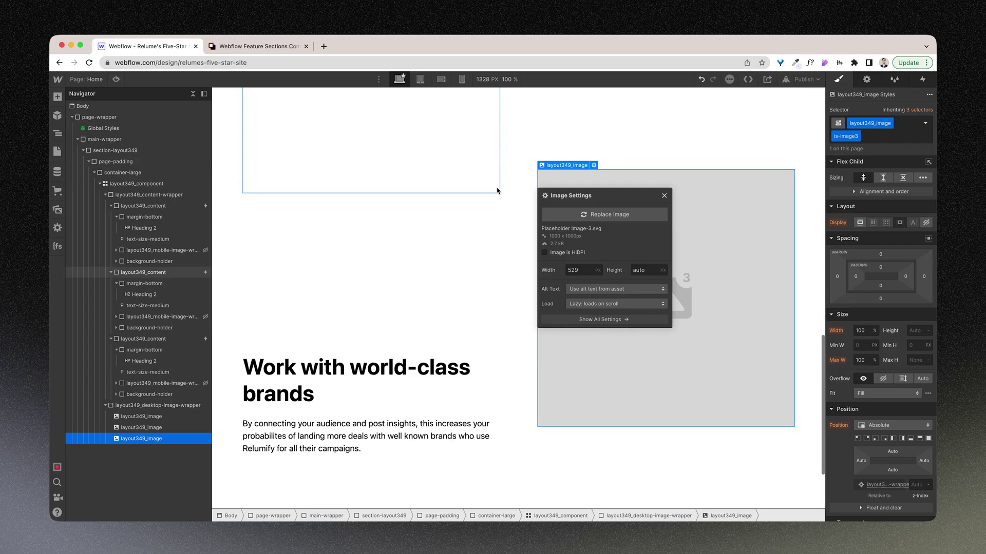
- Put Image 3_layout349_no-bg.png and Image 2_layout349_no-bg.png in the third and second images
{"action": "left_click", "coordinate": [609, 214]}
{"action": "left_click", "coordinate": [208, 205]}
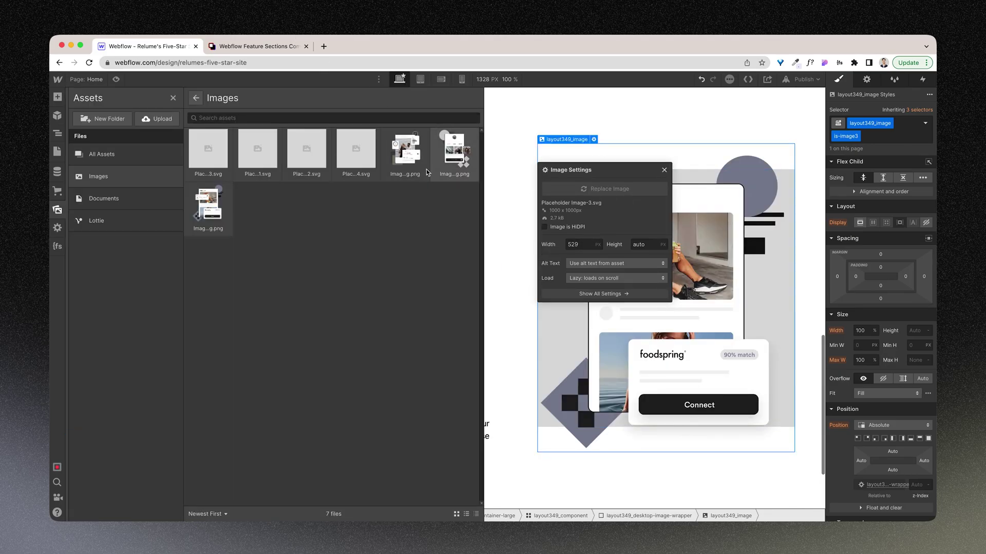
{"action": "left_click", "coordinate": [210, 208]}
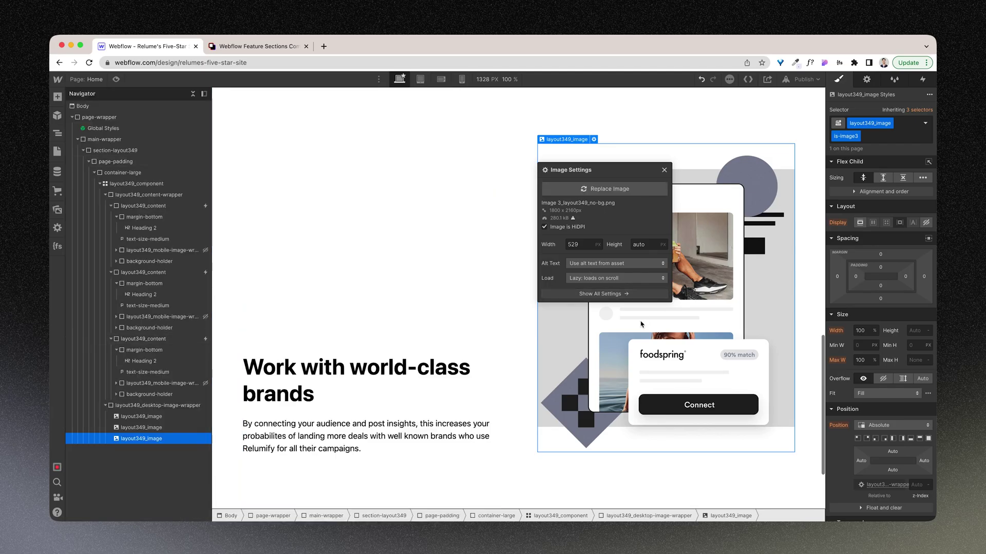
{"action": "left_click", "coordinate": [175, 427]}
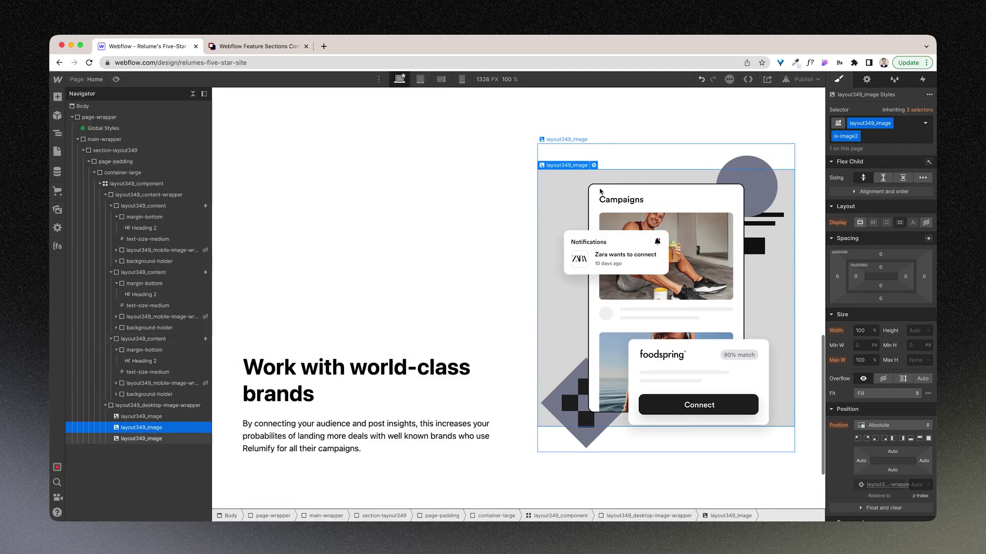
{"action": "left_click", "coordinate": [594, 164]}
{"action": "left_click", "coordinate": [597, 214]}
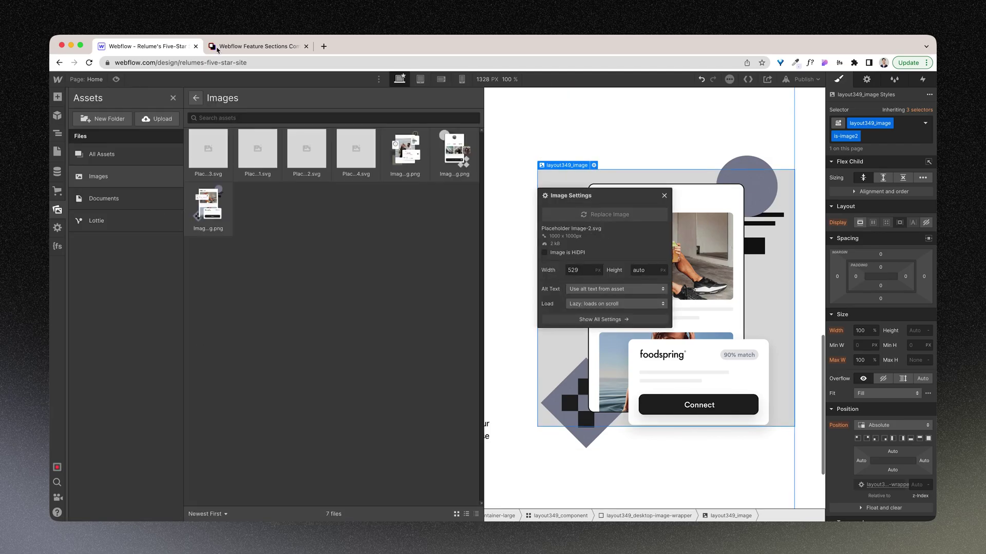
{"action": "left_click", "coordinate": [450, 148]}
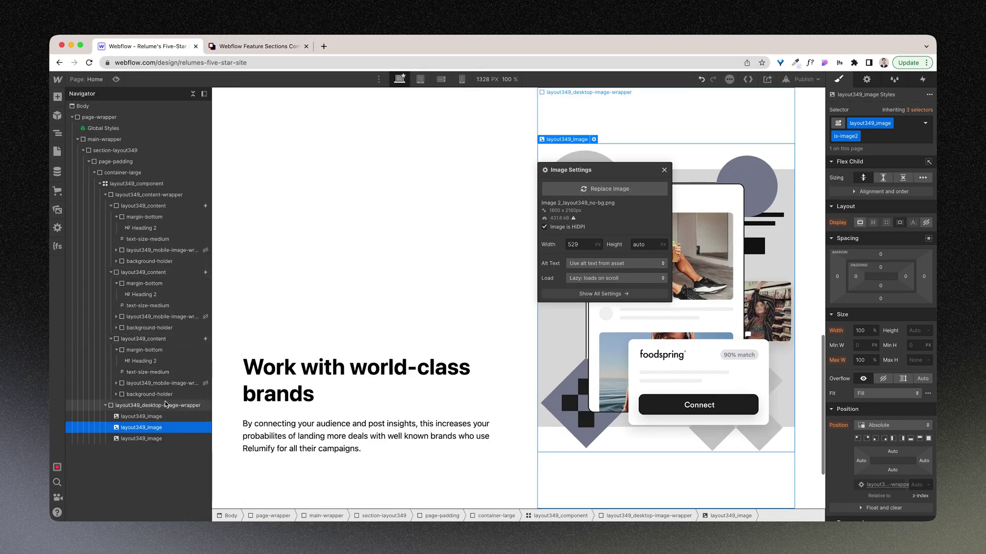
- Put Image 1_layout349_no-bg.png in the first desktop image
{"action": "left_click", "coordinate": [604, 174]}
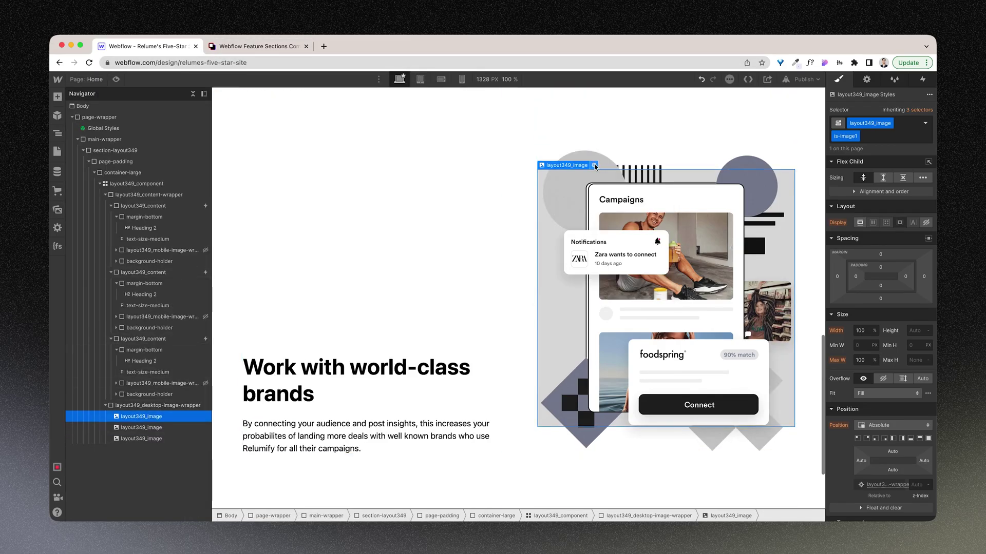
{"action": "left_click", "coordinate": [594, 164]}
{"action": "left_click", "coordinate": [609, 189]}
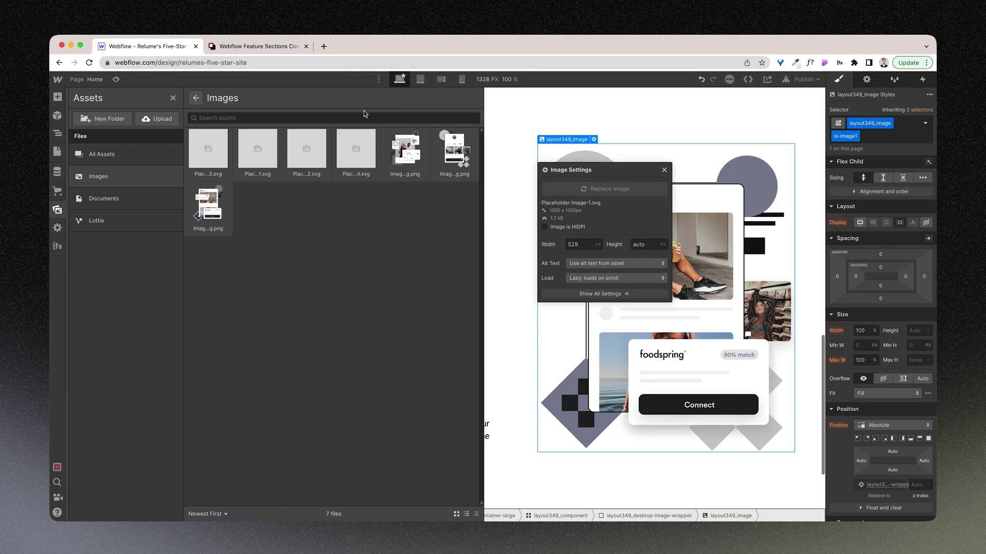
{"action": "left_click", "coordinate": [403, 152]}
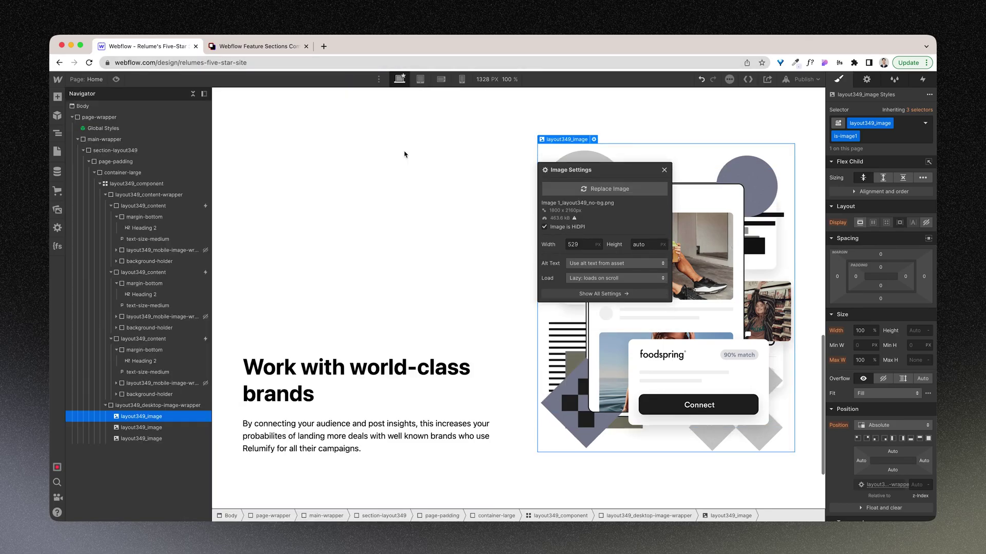
{"action": "left_click", "coordinate": [463, 338]}
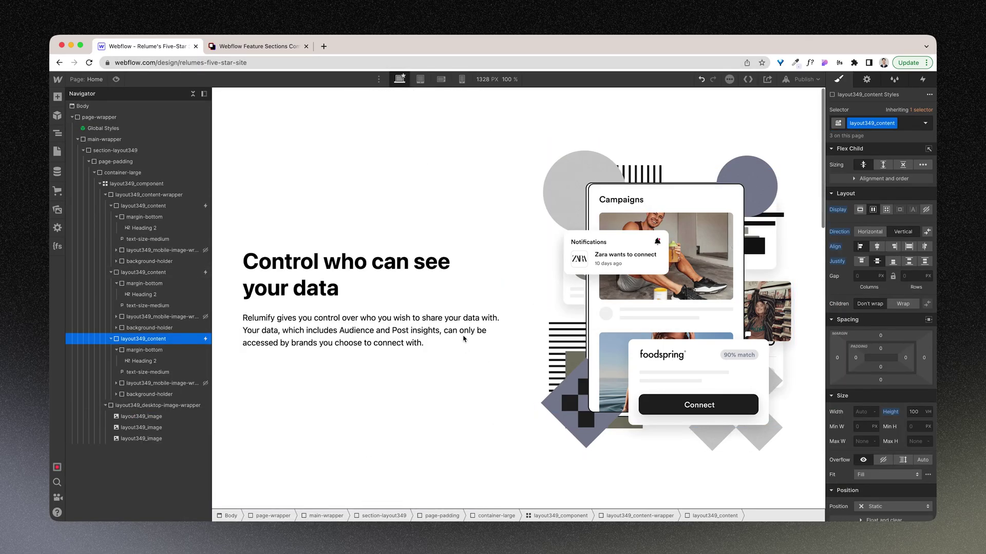
{"action": "left_click", "coordinate": [511, 274]}
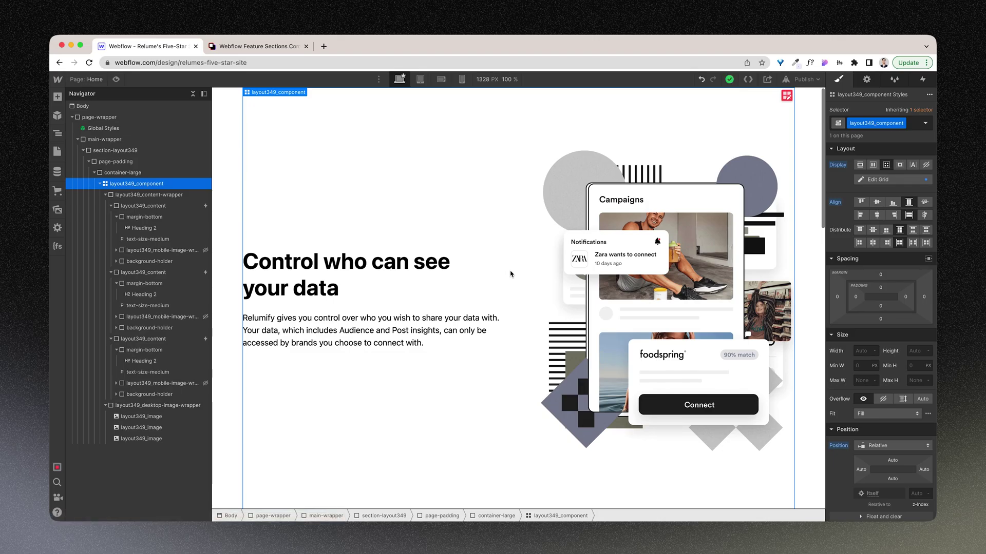
- Set the Body (All Pages) font to Inter
{"action": "left_click", "coordinate": [131, 108]}
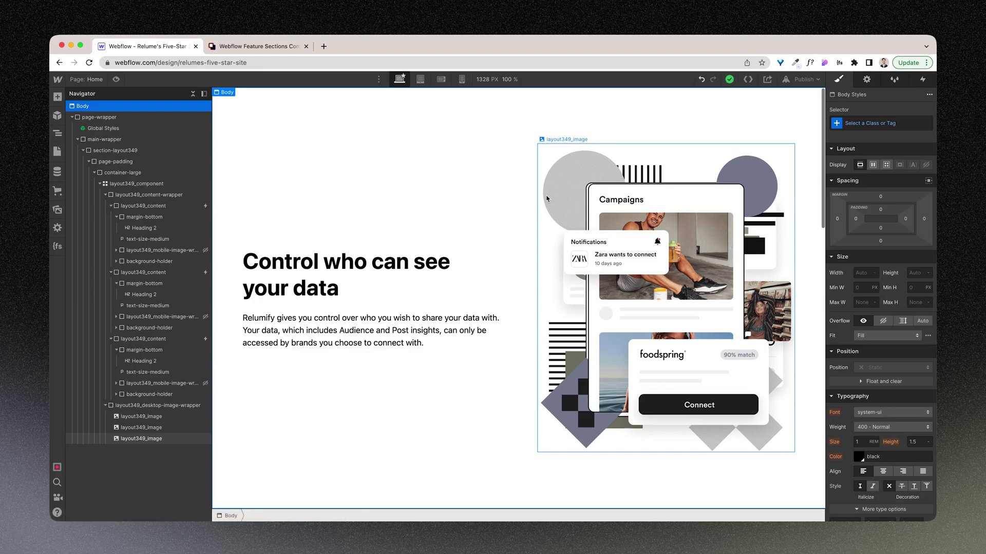
{"action": "left_click", "coordinate": [886, 122]}
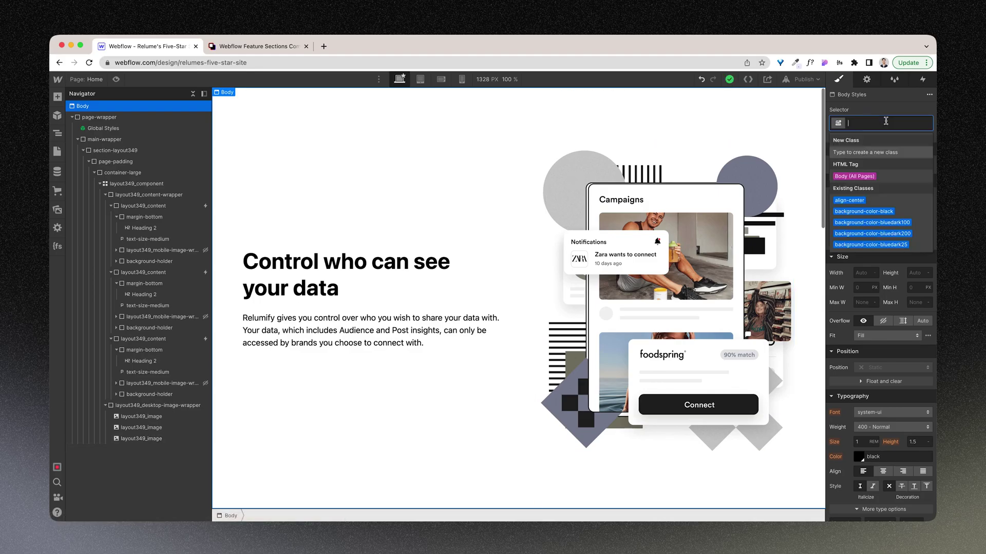
{"action": "left_click", "coordinate": [872, 176]}
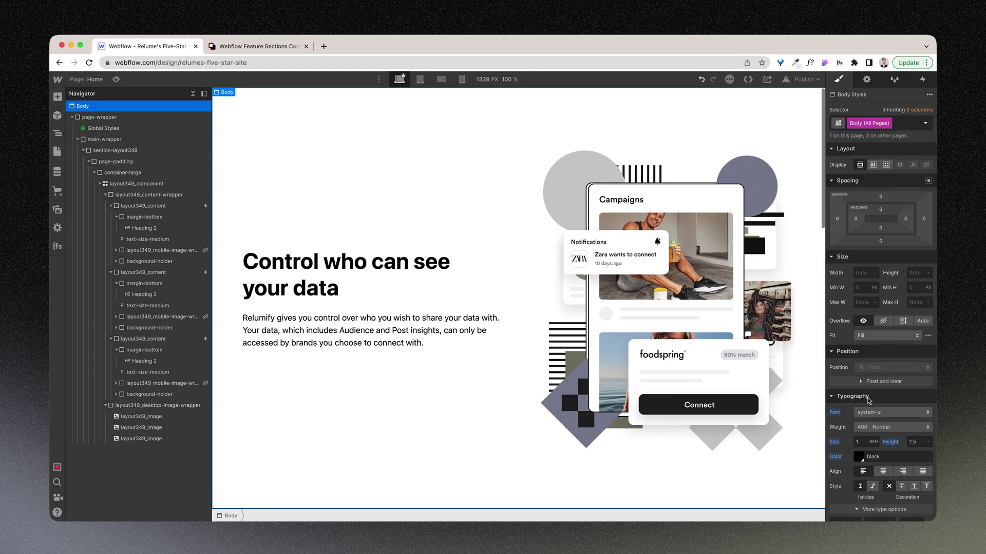
{"action": "left_click", "coordinate": [879, 413]}
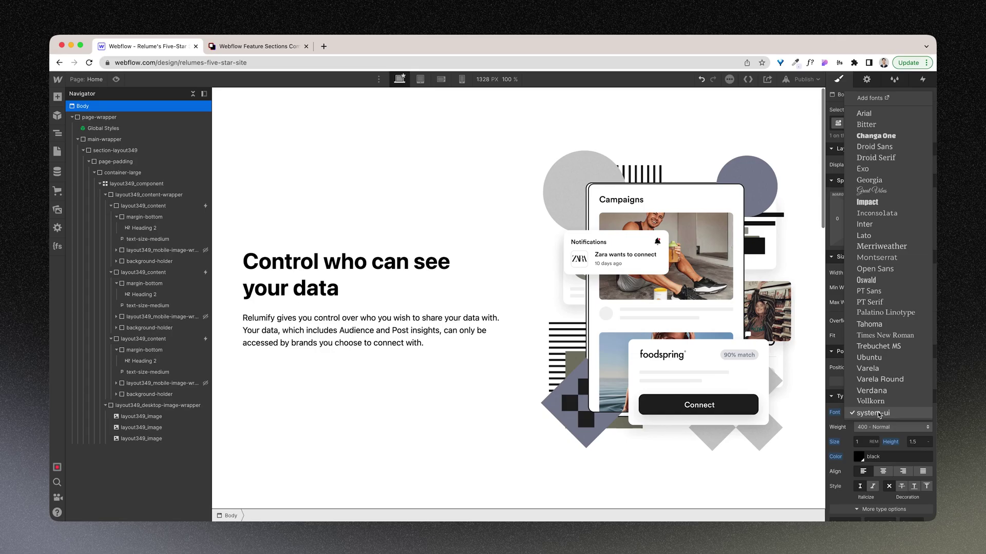
{"action": "left_click", "coordinate": [873, 226]}
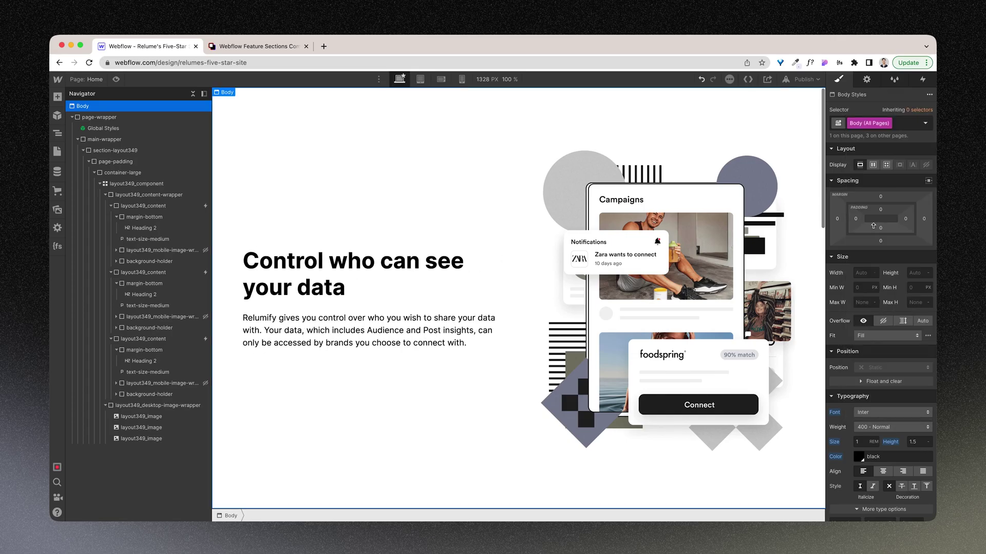
- Switch the heading's style selector to All H2 Headings
{"action": "left_click", "coordinate": [434, 264]}
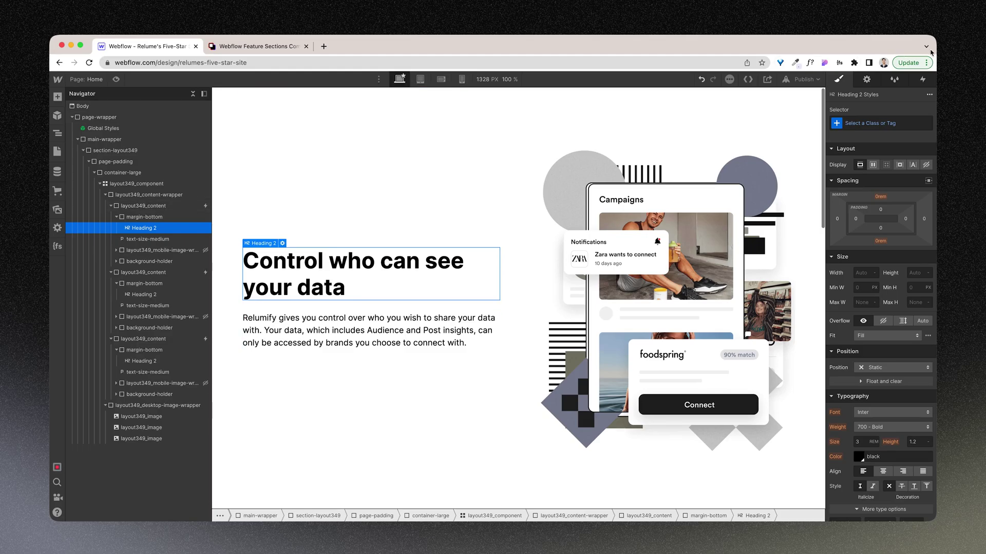
{"action": "left_click", "coordinate": [876, 124]}
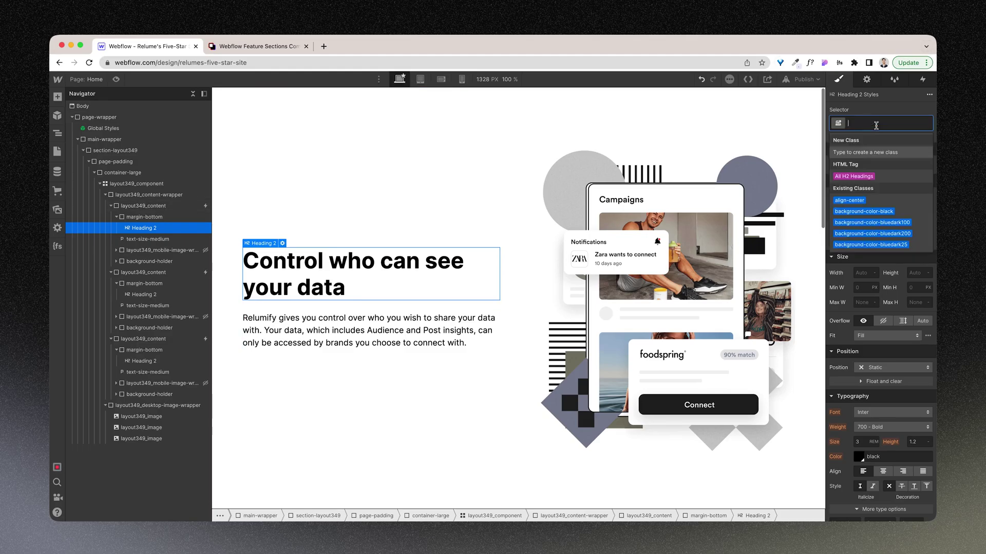
{"action": "left_click", "coordinate": [870, 177]}
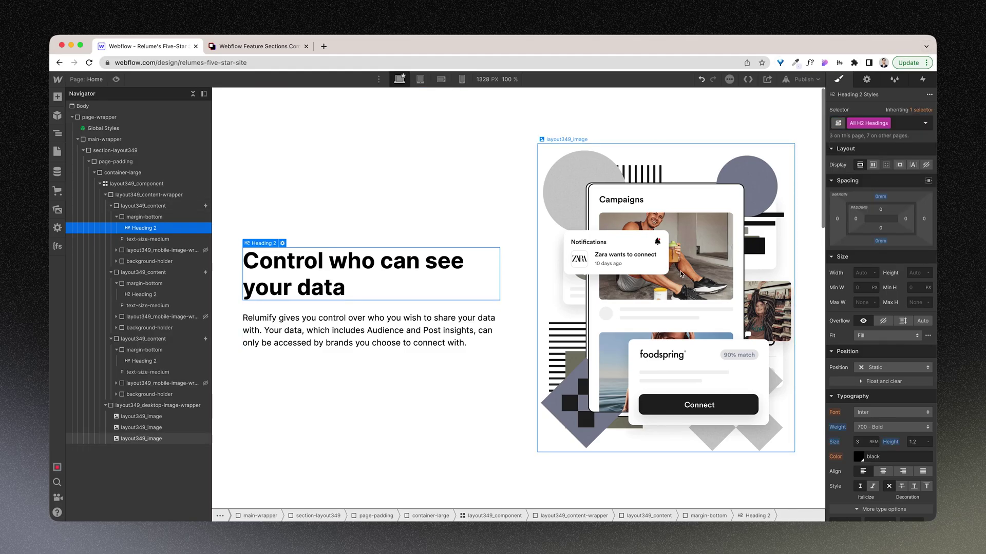
{"action": "key", "text": "ctrl+Right"}
- Read the Figma heading's type settings: Inter Extra Bold, 56, -2% letter spacing
{"action": "scroll", "coordinate": [522, 301], "scroll_direction": "up", "scroll_amount": 5}
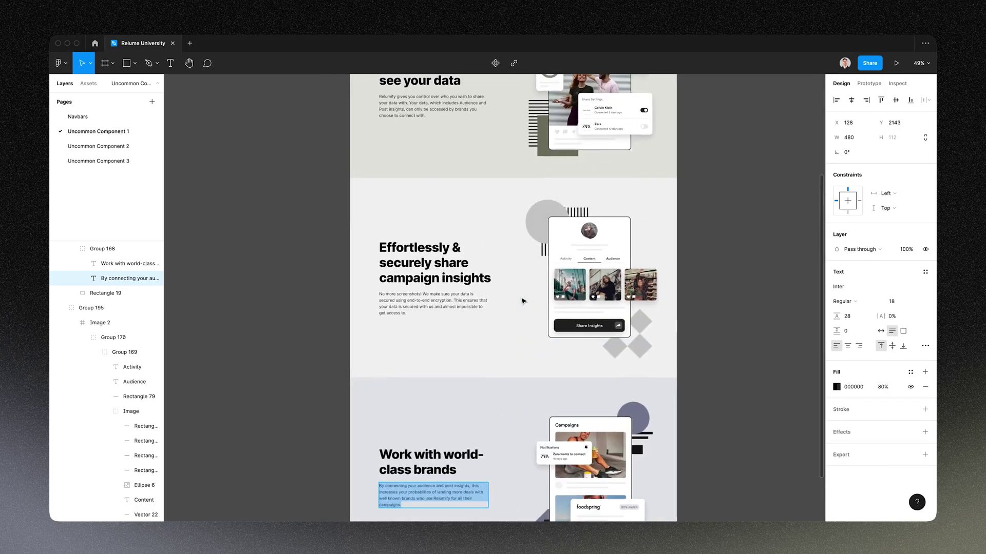
{"action": "scroll", "coordinate": [522, 301], "scroll_direction": "up", "scroll_amount": 5}
{"action": "left_click", "coordinate": [384, 239]}
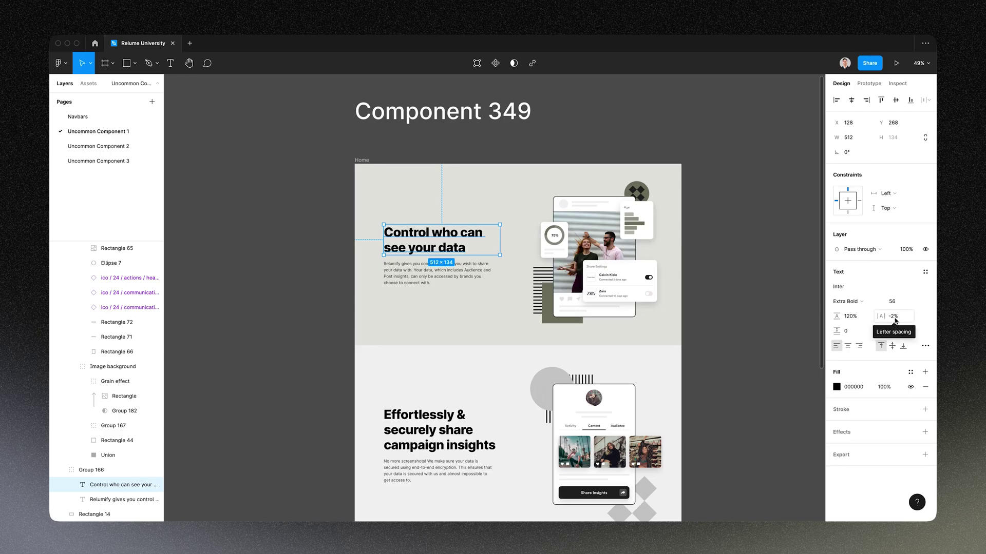
{"action": "key", "text": "ctrl+Left"}
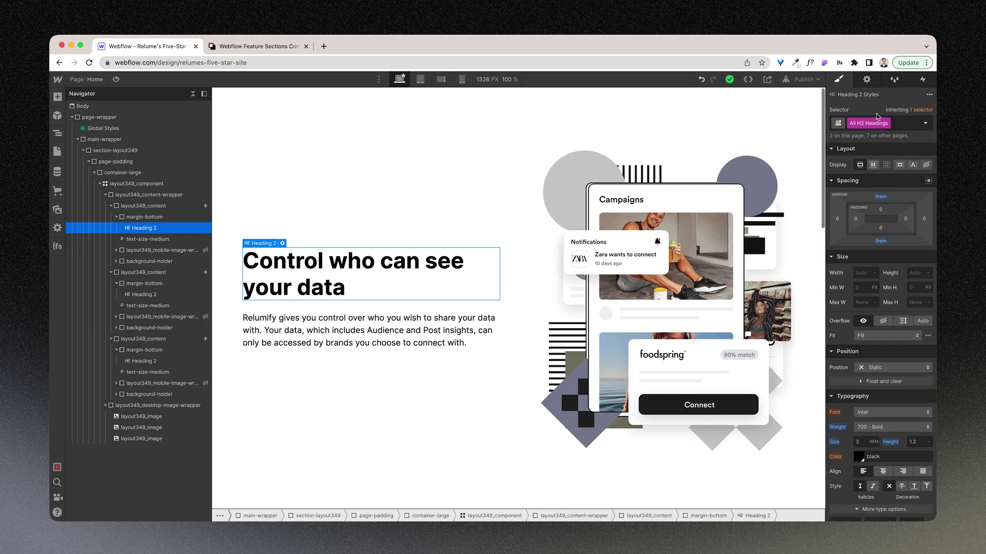
- Give all H2 headings 800 Extra Bold, size 56/16 (3.5 rem) and -0.02em letter spacing
{"action": "left_click", "coordinate": [868, 427]}
{"action": "left_click", "coordinate": [866, 440]}
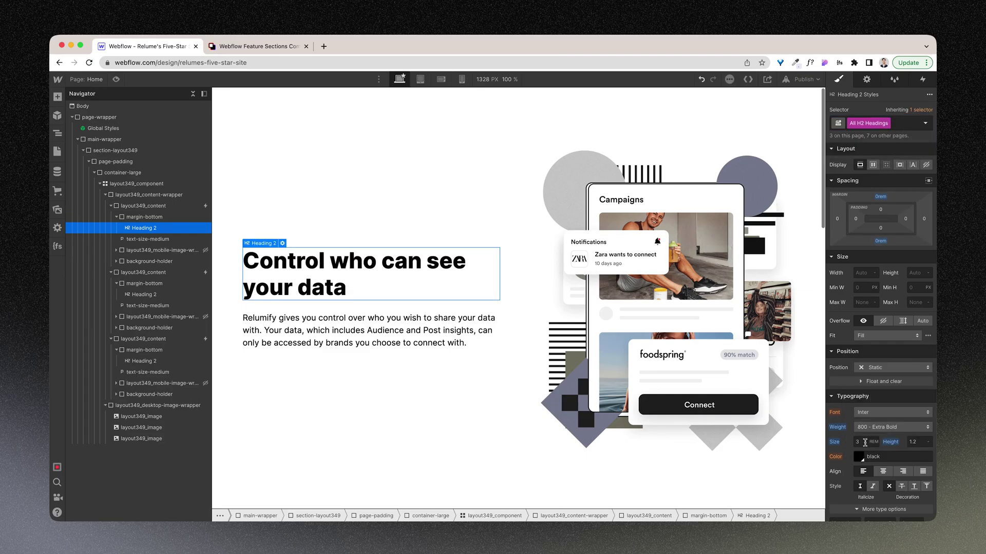
{"action": "left_click", "coordinate": [865, 443]}
{"action": "type", "text": "56/1"}
{"action": "type", "text": "6rem"}
{"action": "key", "text": "Return"}
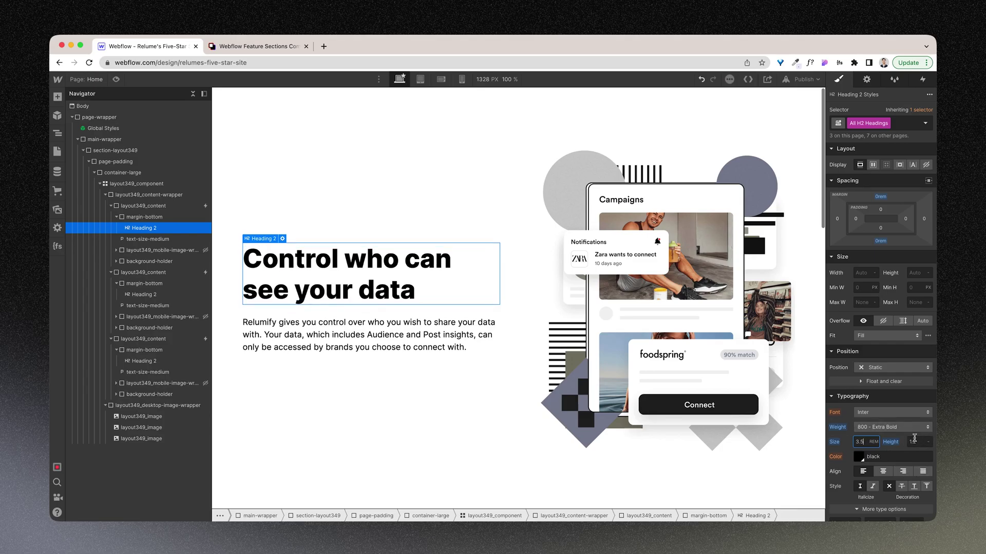
{"action": "scroll", "coordinate": [915, 440], "scroll_direction": "down", "scroll_amount": 3}
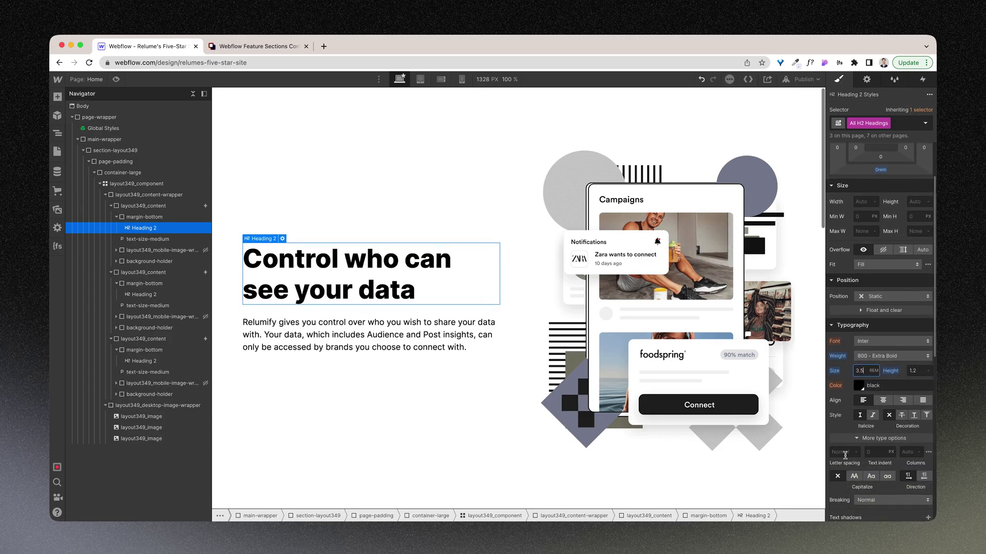
{"action": "left_click", "coordinate": [844, 452]}
{"action": "type", "text": "-0"}
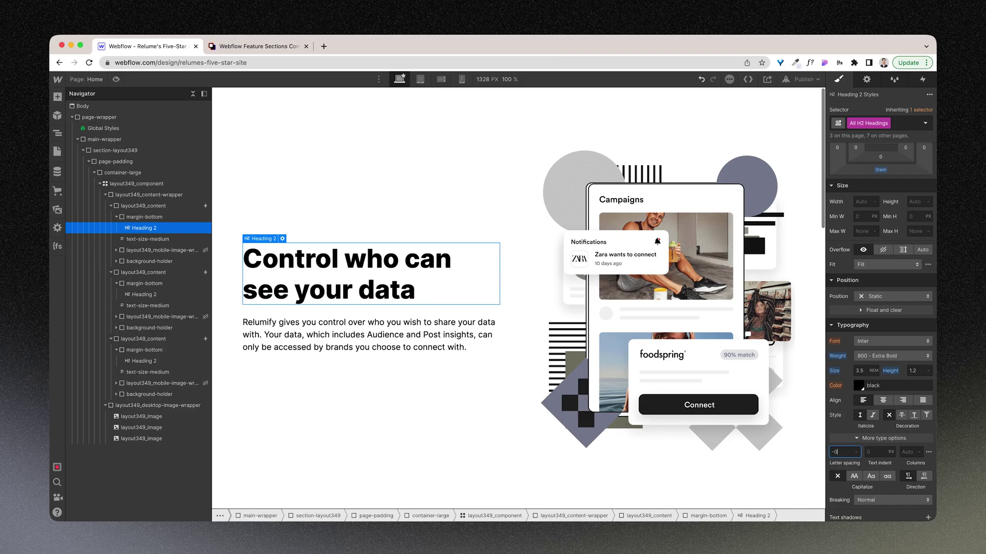
{"action": "type", "text": ".02em"}
{"action": "key", "text": "Return"}
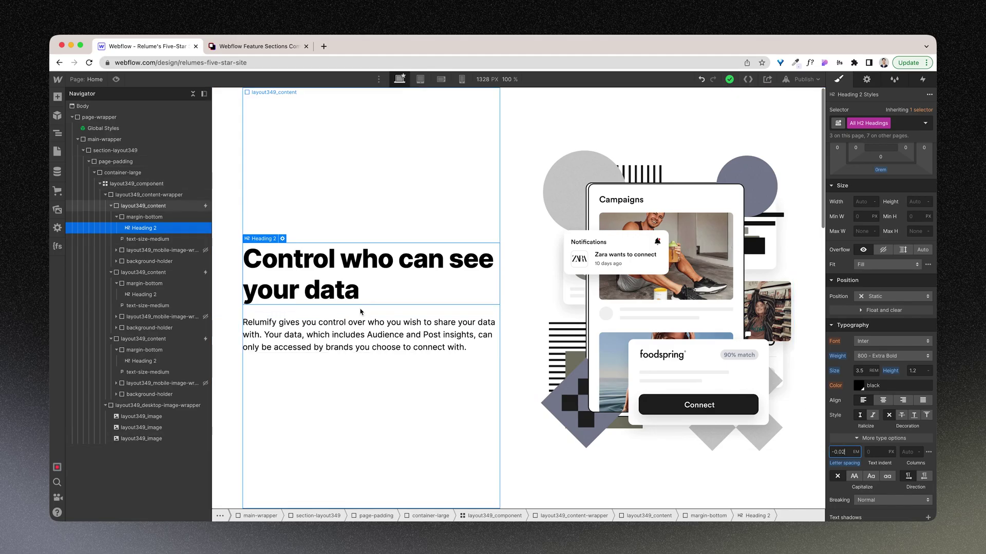
- Set the All Paragraphs text colour to black at 80% opacity
{"action": "left_click", "coordinate": [384, 331]}
{"action": "left_click", "coordinate": [919, 109]}
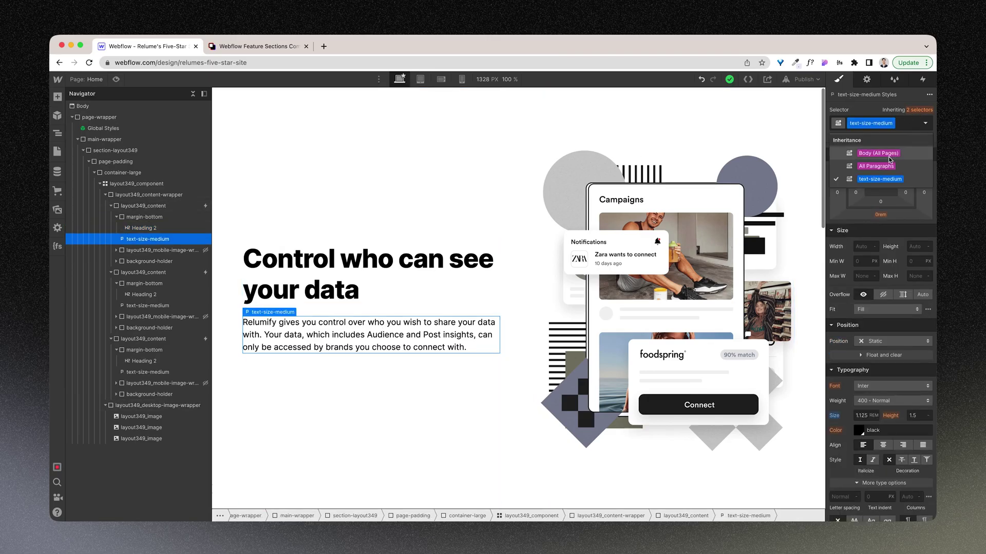
{"action": "left_click", "coordinate": [884, 166]}
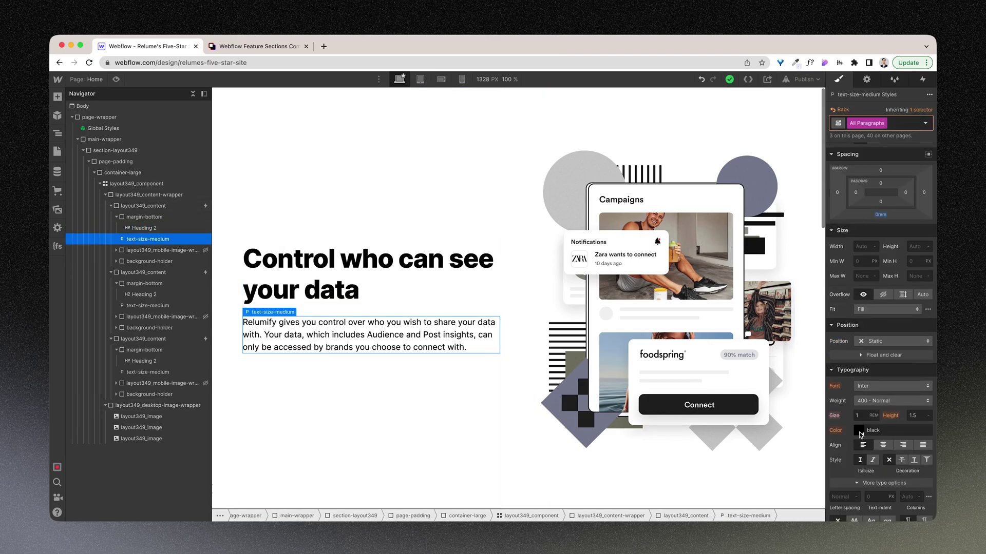
{"action": "left_click", "coordinate": [860, 436]}
{"action": "left_click", "coordinate": [924, 306]}
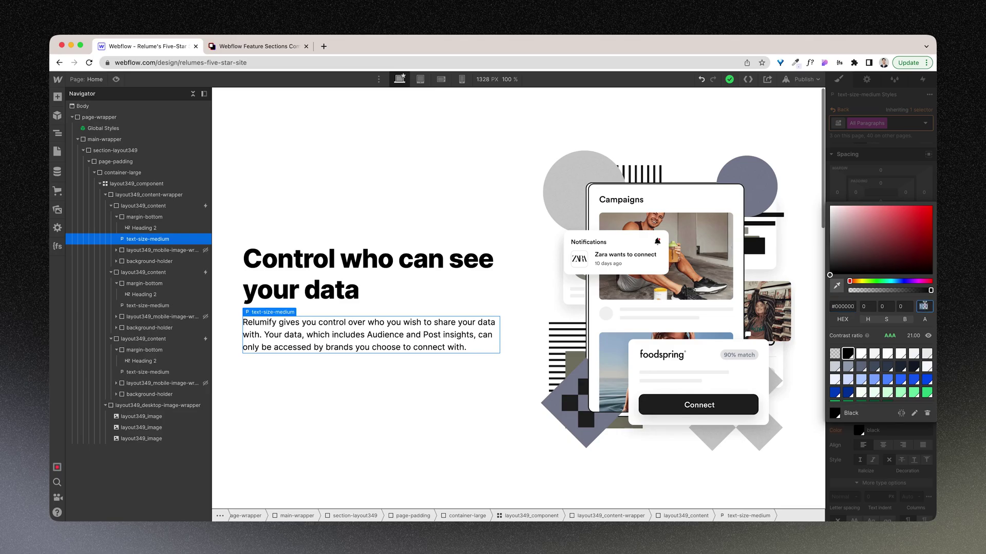
{"action": "type", "text": "80"}
{"action": "key", "text": "Return"}
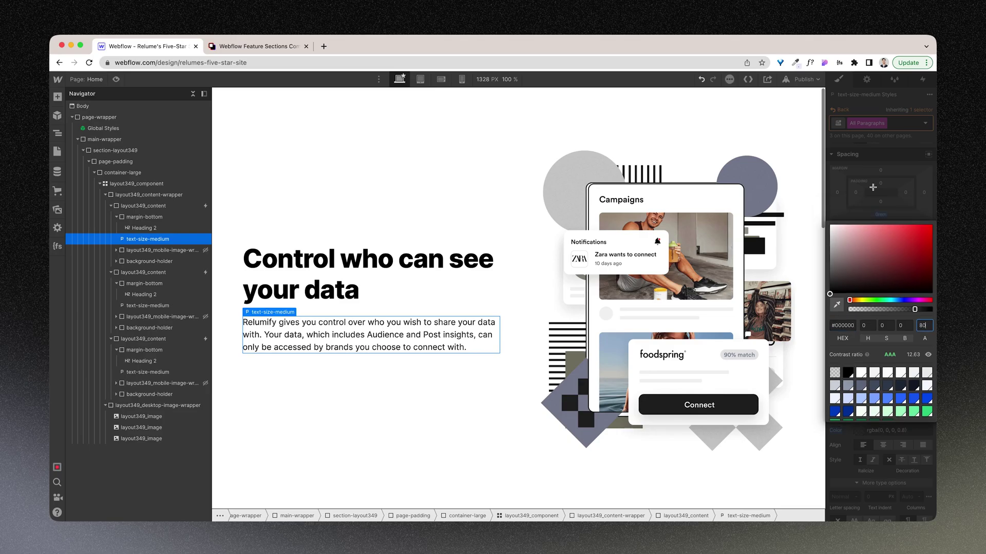
{"action": "left_click", "coordinate": [871, 170]}
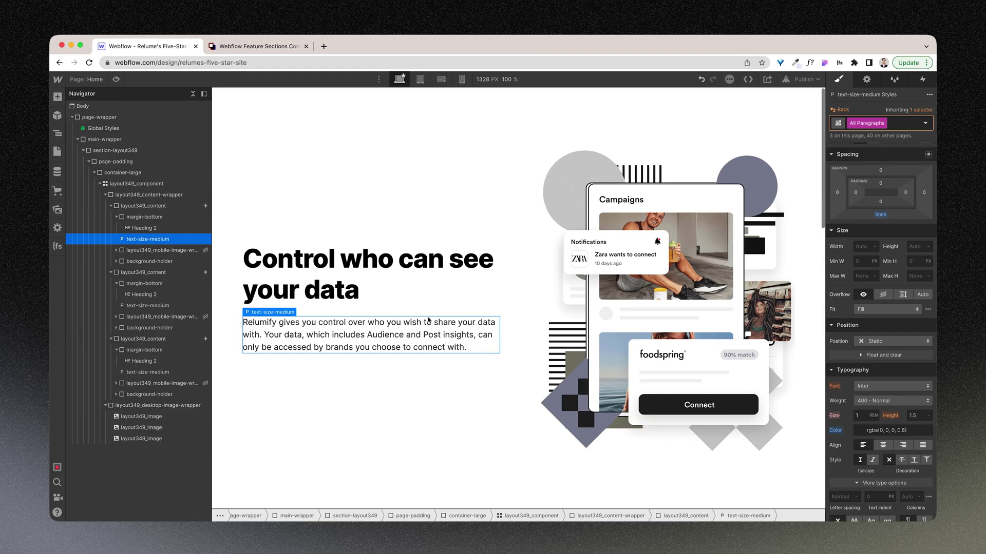
{"action": "scroll", "coordinate": [429, 323], "scroll_direction": "down", "scroll_amount": 10}
{"action": "scroll", "coordinate": [428, 320], "scroll_direction": "up", "scroll_amount": 10}
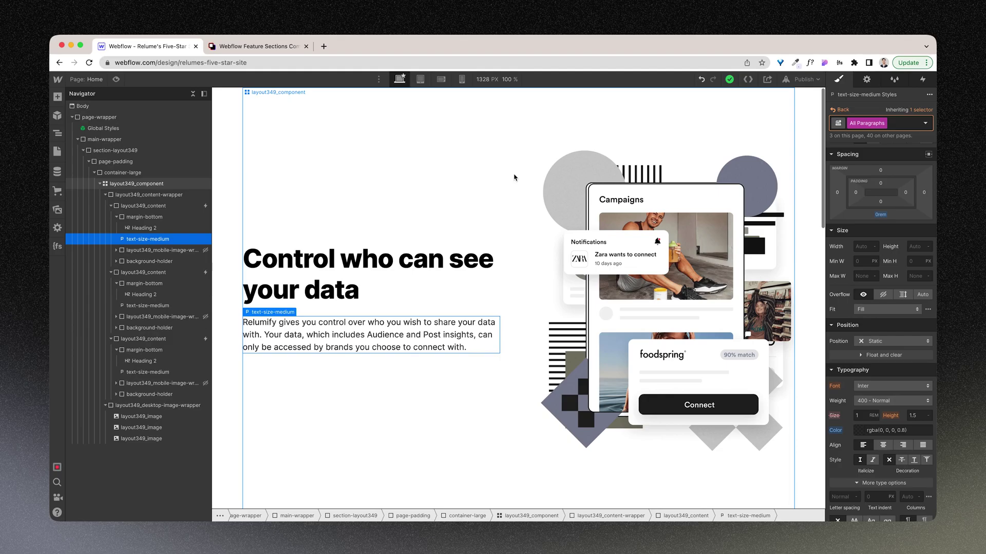
- Rearrange the Navigator so only the first feature block's layers are expanded
{"action": "left_click", "coordinate": [111, 206]}
{"action": "left_click", "coordinate": [106, 194]}
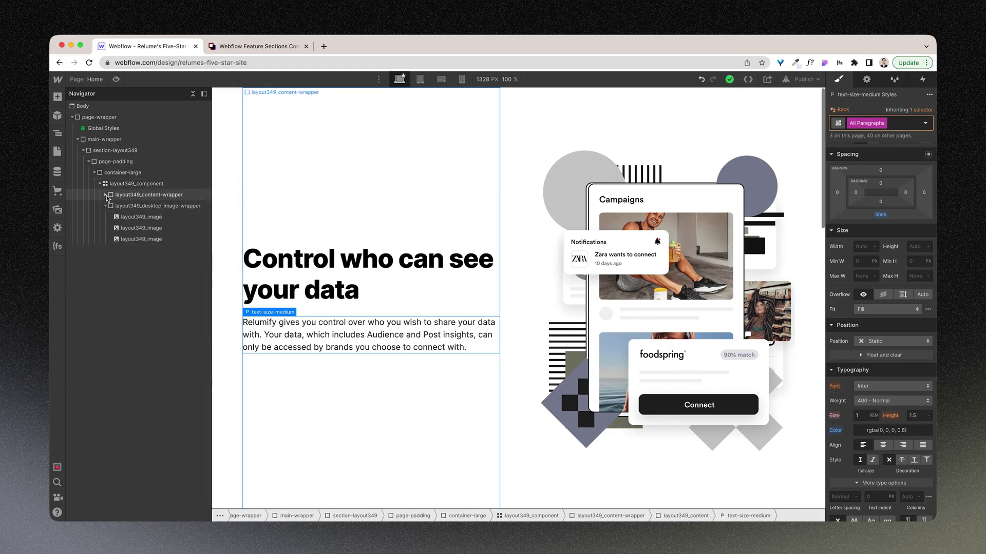
{"action": "left_click", "coordinate": [106, 206]}
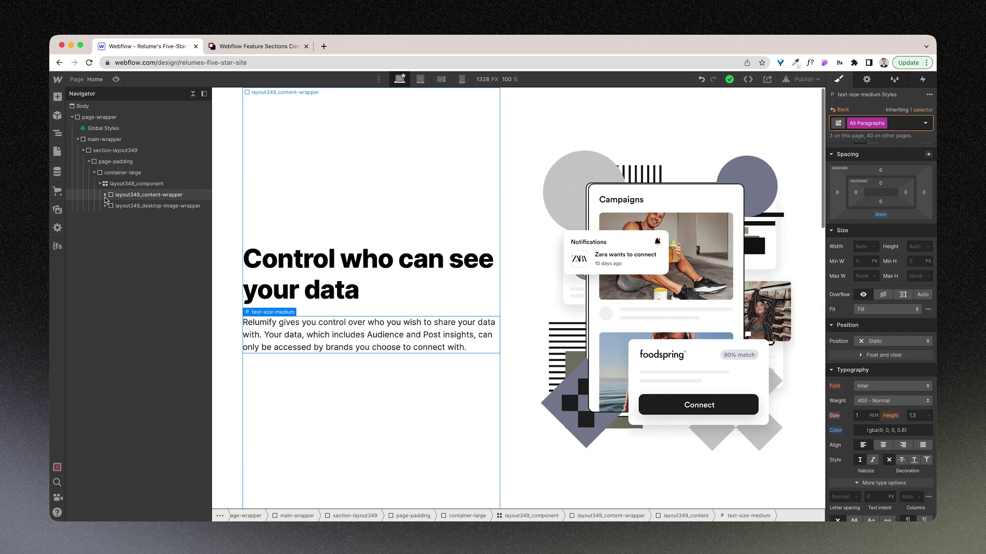
{"action": "left_click", "coordinate": [105, 195]}
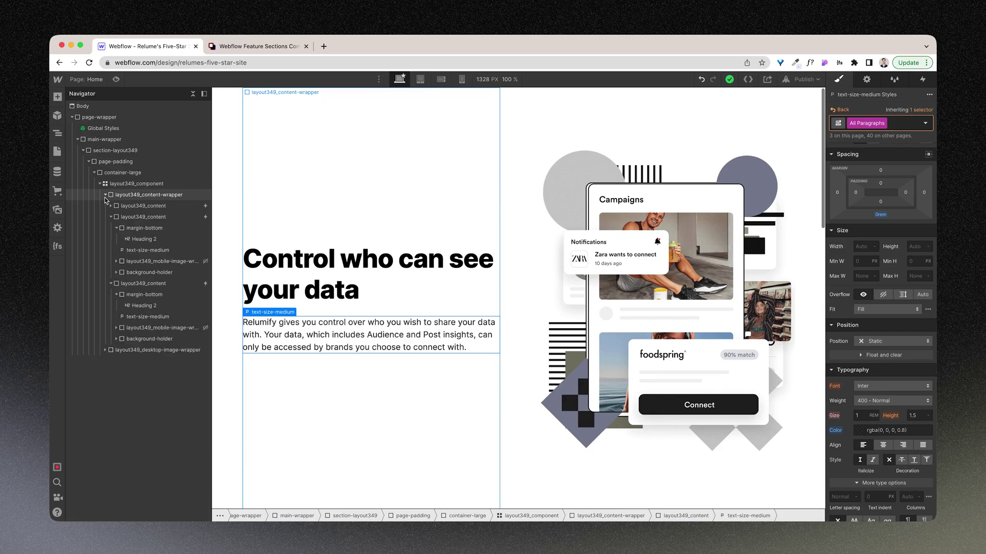
{"action": "left_click", "coordinate": [111, 228]}
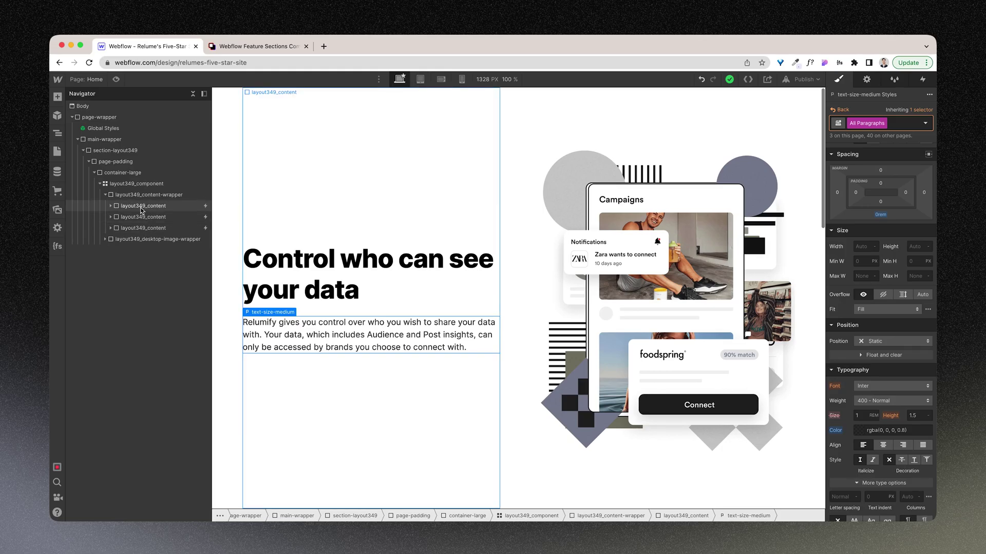
{"action": "left_click", "coordinate": [111, 206]}
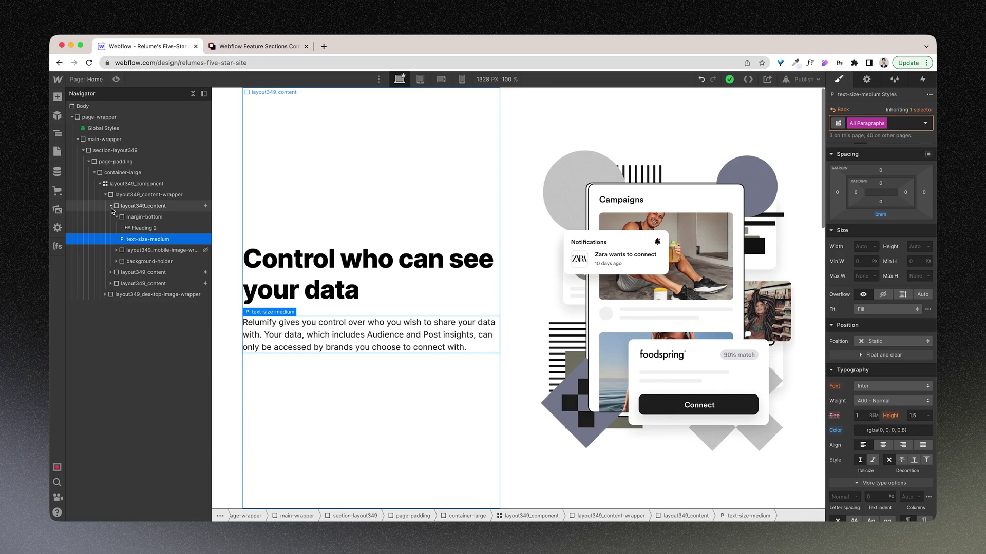
{"action": "left_click", "coordinate": [117, 216]}
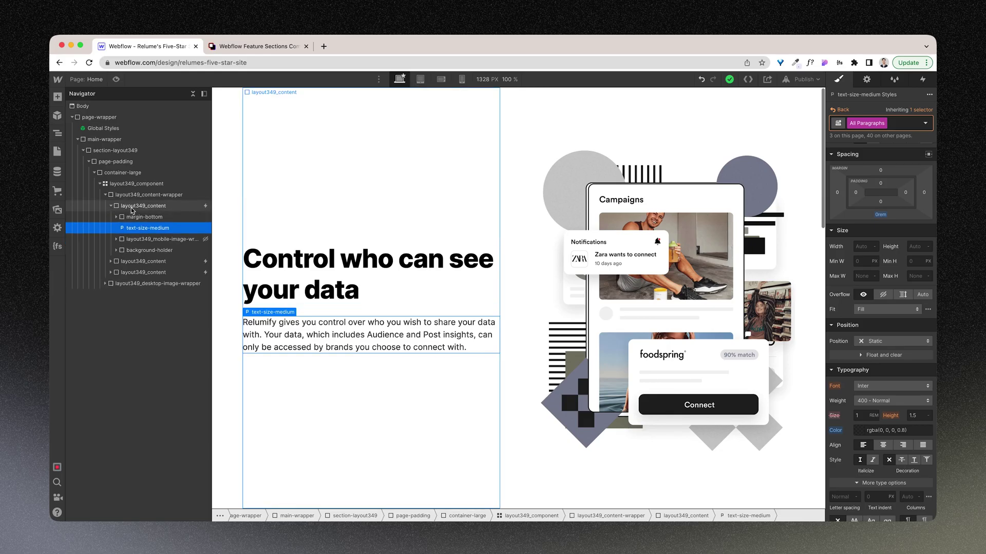
- Select the first block's background-layer and bring its #e5e5e5 Backgrounds setting into view
{"action": "left_click", "coordinate": [123, 250]}
{"action": "left_click", "coordinate": [117, 250]}
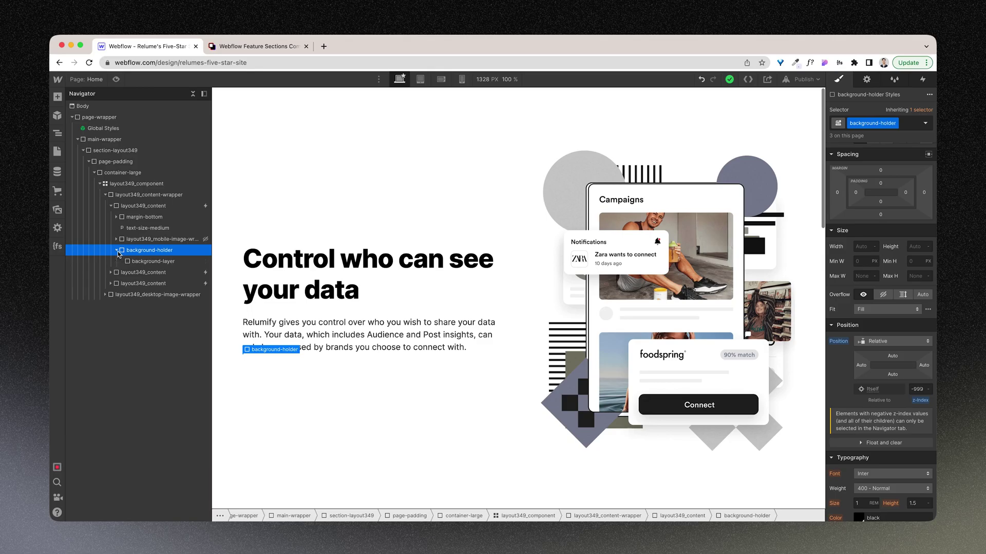
{"action": "left_click", "coordinate": [143, 263]}
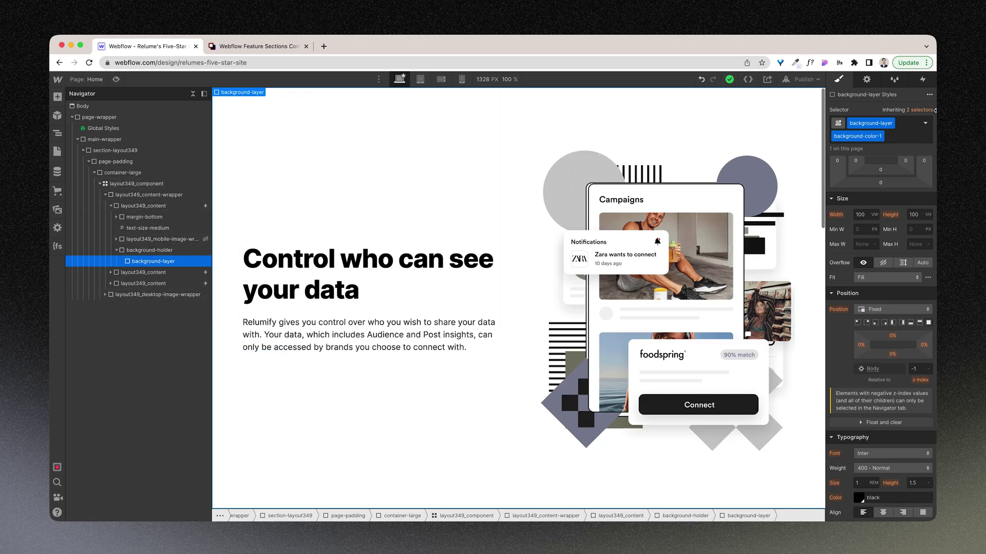
{"action": "scroll", "coordinate": [899, 179], "scroll_direction": "up", "scroll_amount": 3}
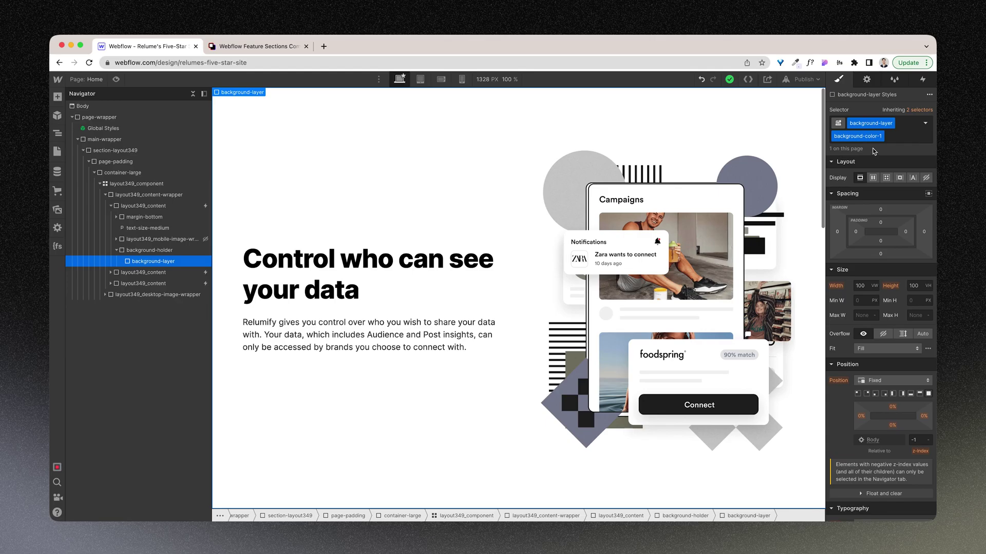
{"action": "scroll", "coordinate": [895, 359], "scroll_direction": "down", "scroll_amount": 3}
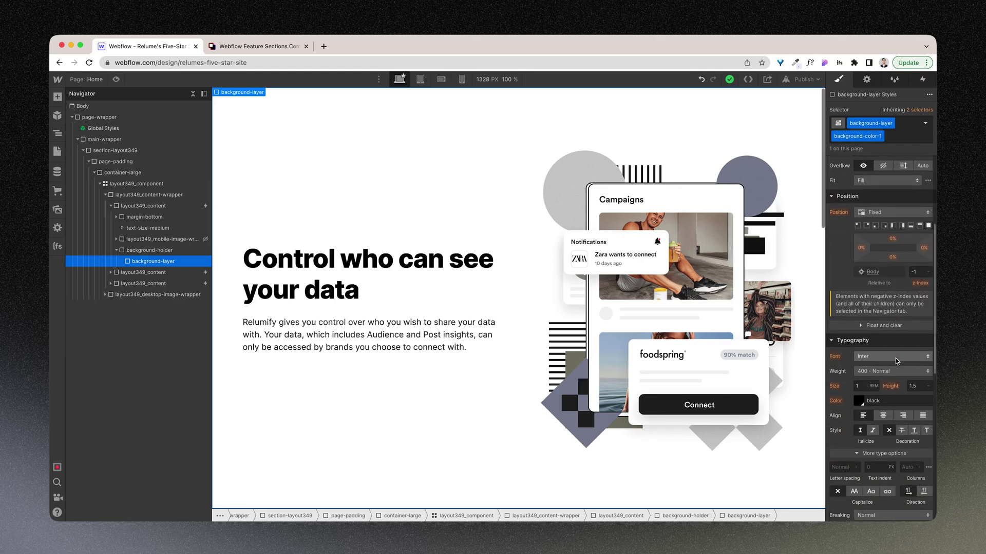
{"action": "scroll", "coordinate": [895, 358], "scroll_direction": "down", "scroll_amount": 4}
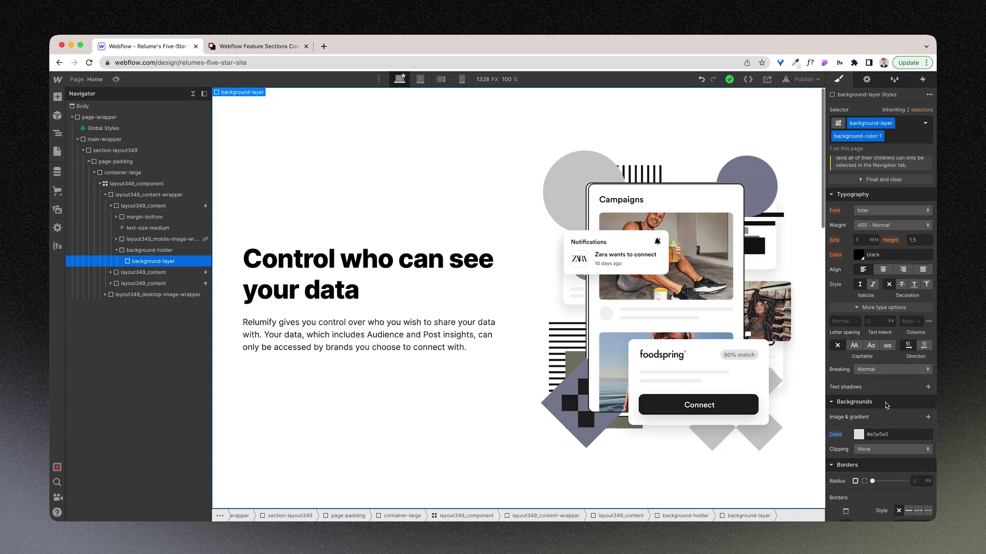
{"action": "scroll", "coordinate": [887, 406], "scroll_direction": "down", "scroll_amount": 2}
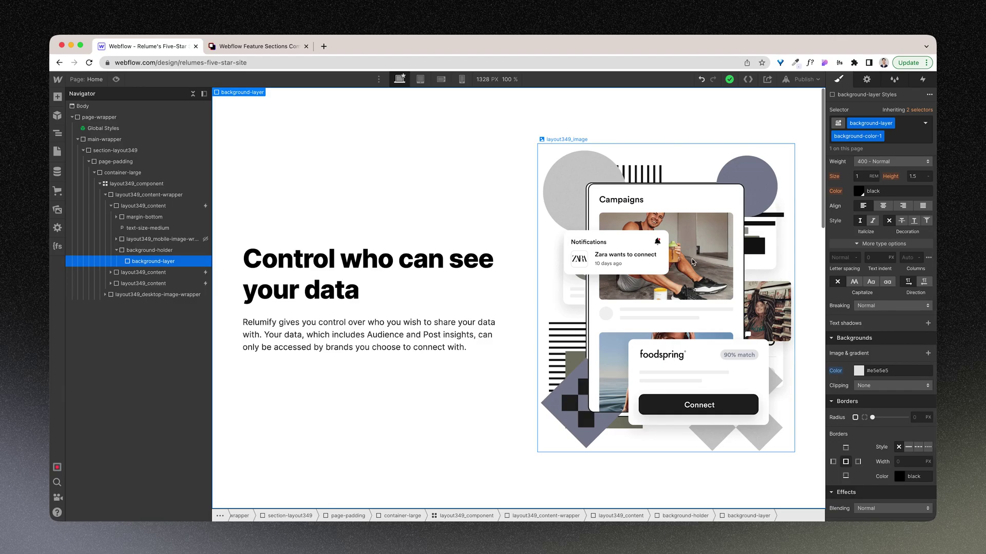
- Replace the first block's e5e5e5 background colour with Figma's E4E4E1
{"action": "key", "text": "ctrl+Right"}
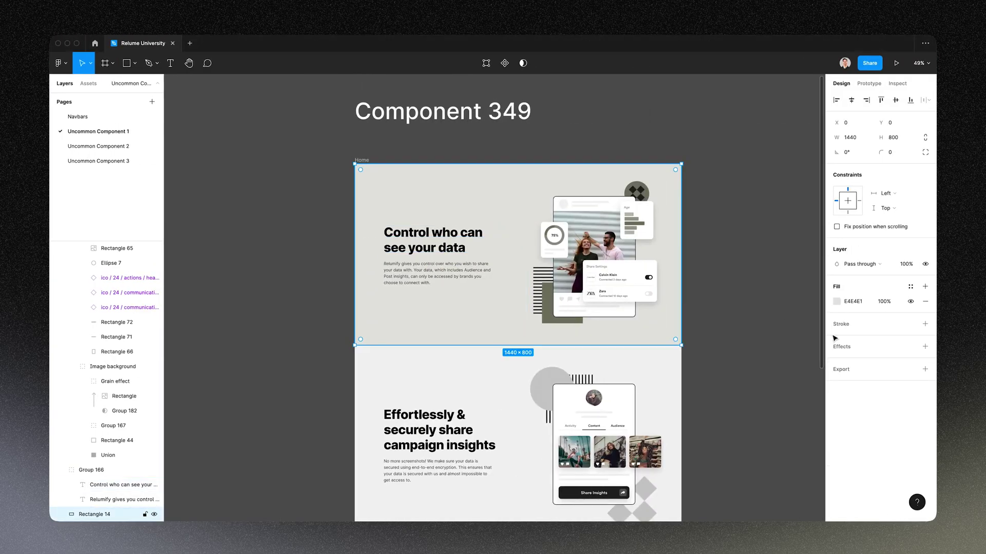
{"action": "left_click", "coordinate": [854, 302]}
{"action": "key", "text": "super+c"}
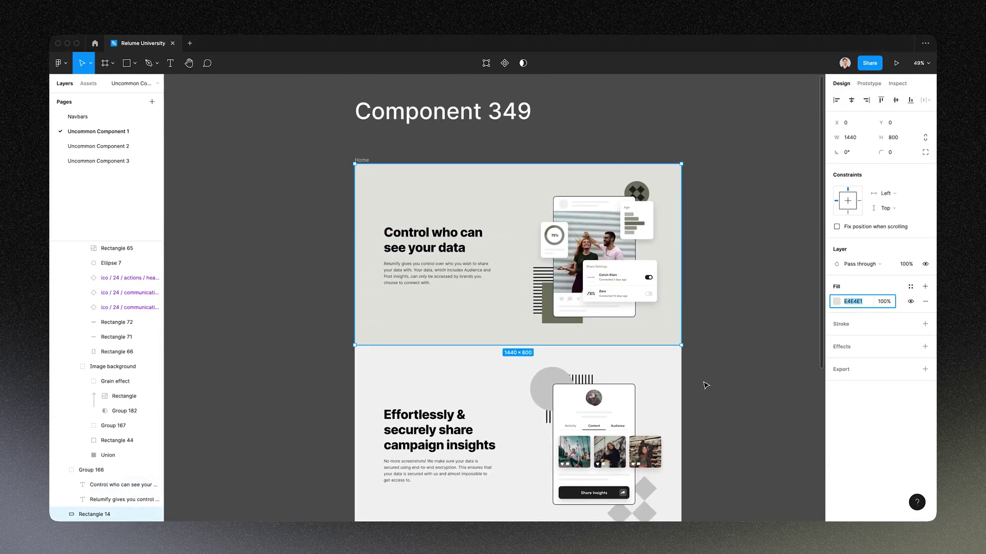
{"action": "key", "text": "ctrl+Left"}
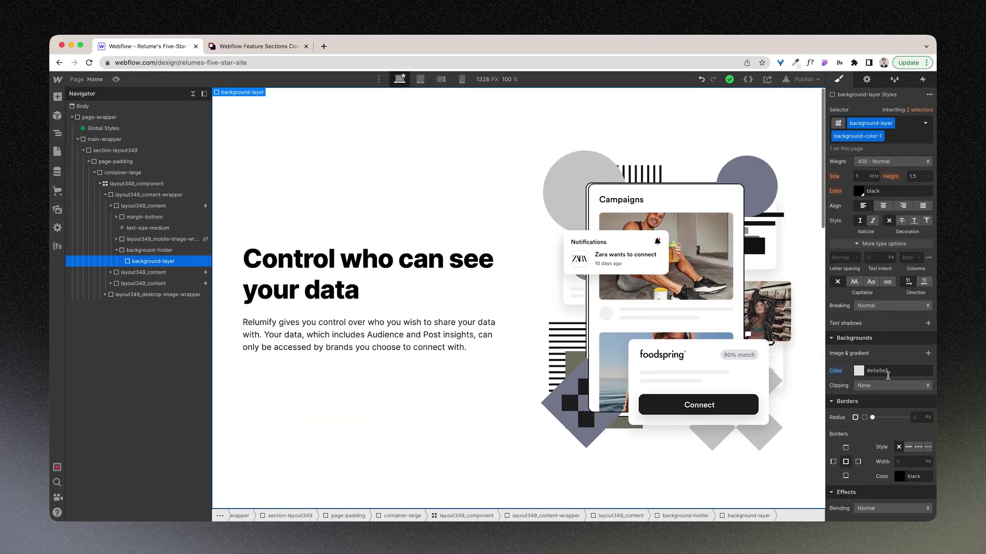
{"action": "left_click", "coordinate": [891, 373]}
{"action": "double_click", "coordinate": [892, 372]}
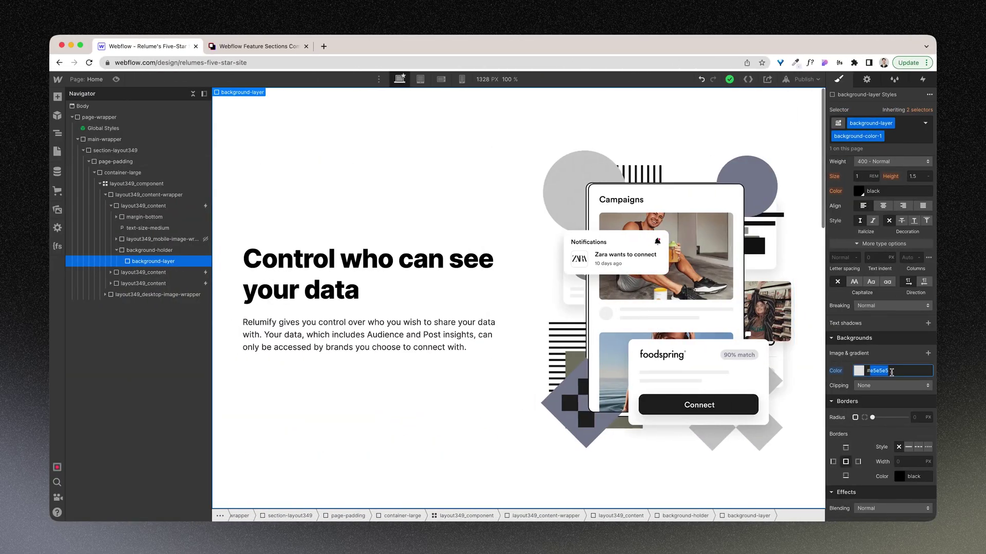
{"action": "key", "text": "super+v"}
{"action": "key", "text": "Return"}
- Give the second block's background layer Figma's #f2f2f2 fill colour
{"action": "left_click", "coordinate": [111, 272]}
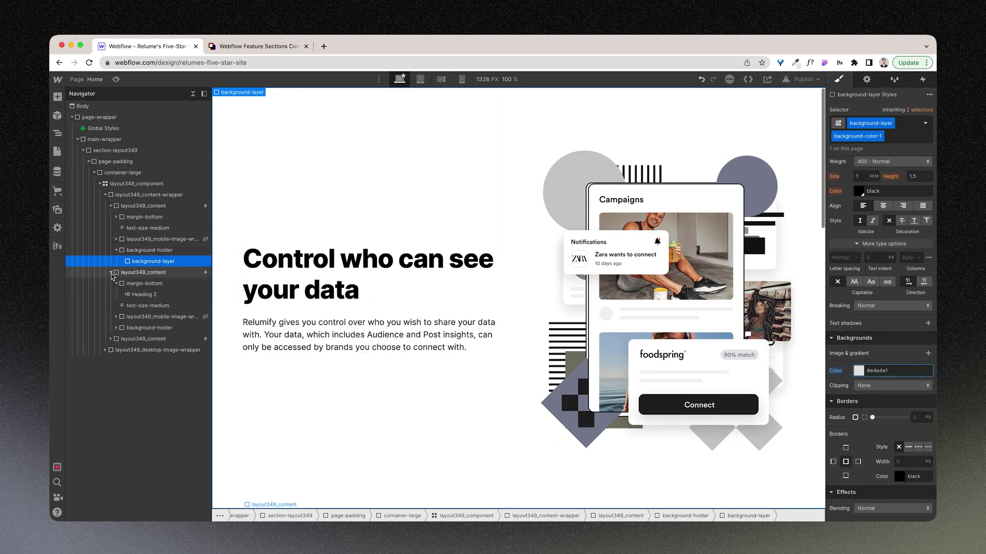
{"action": "left_click", "coordinate": [116, 328]}
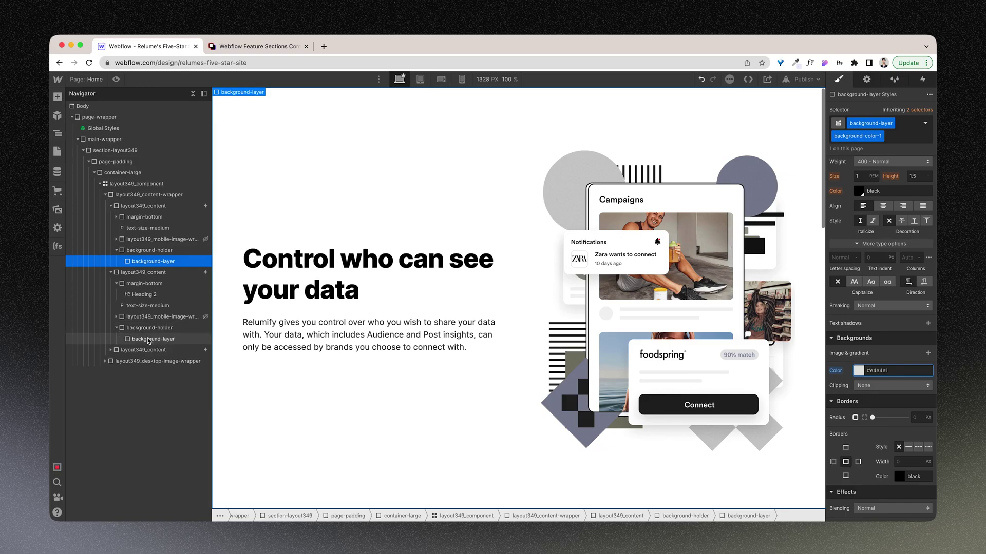
{"action": "left_click", "coordinate": [149, 339]}
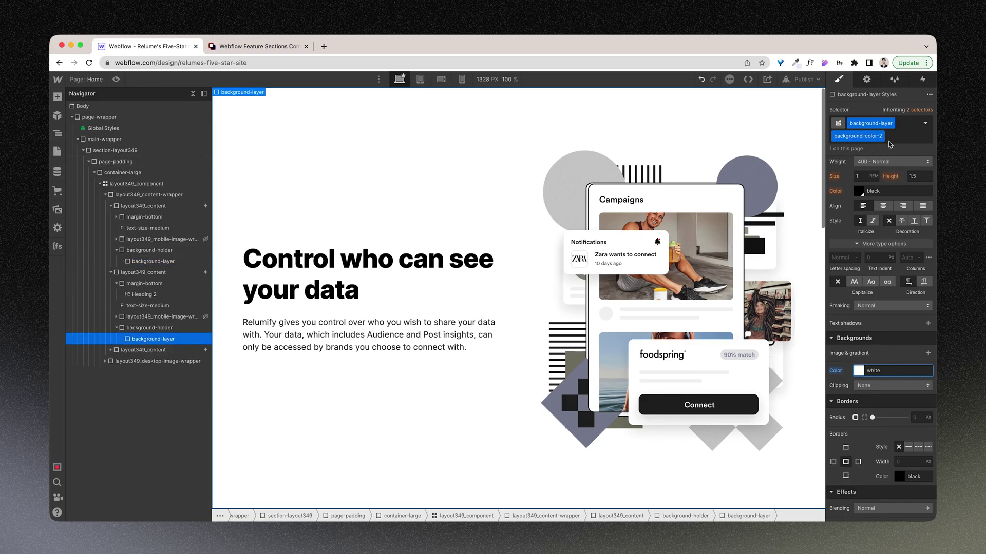
{"action": "key", "text": "ctrl+Right"}
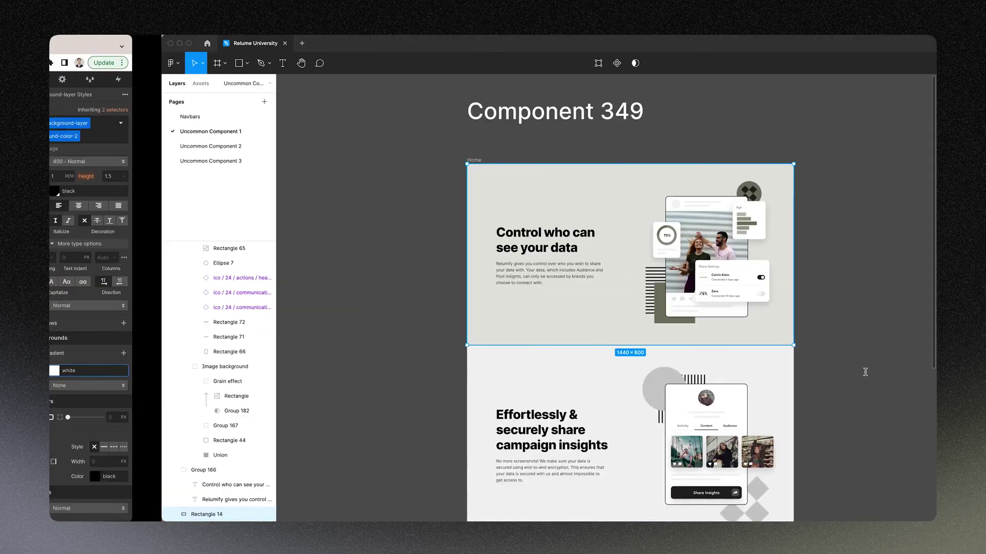
{"action": "left_click", "coordinate": [642, 370]}
{"action": "left_click", "coordinate": [857, 290]}
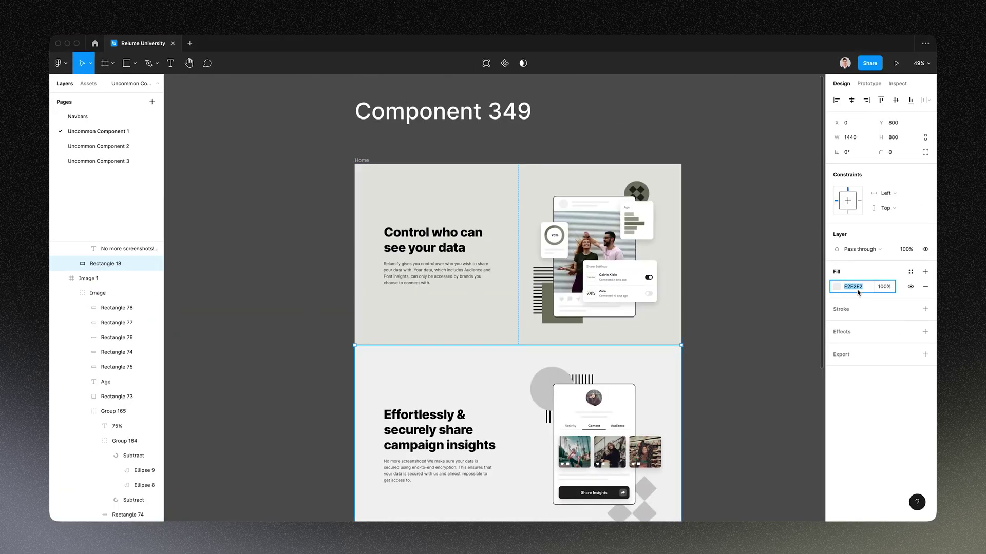
{"action": "key", "text": "super+c"}
{"action": "key", "text": "ctrl+Left"}
{"action": "left_click", "coordinate": [883, 370]}
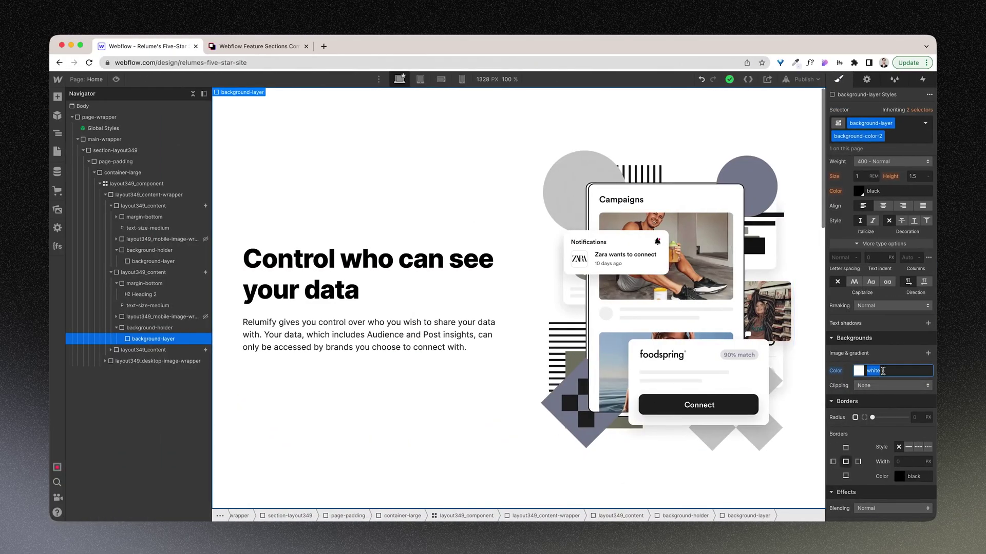
{"action": "key", "text": "super+v"}
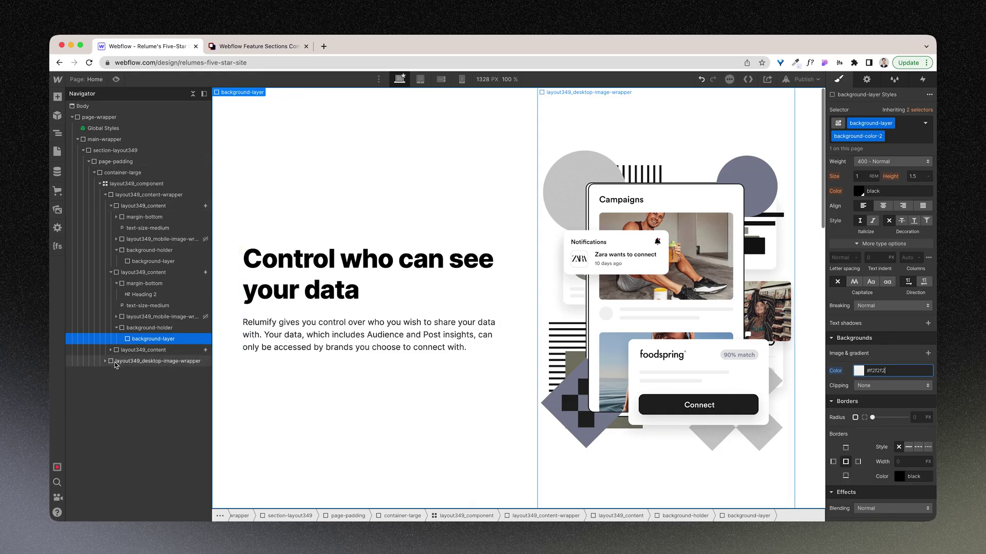
- Select the third section's background layer and enter #e5e6ea as its colour
{"action": "left_click", "coordinate": [111, 350]}
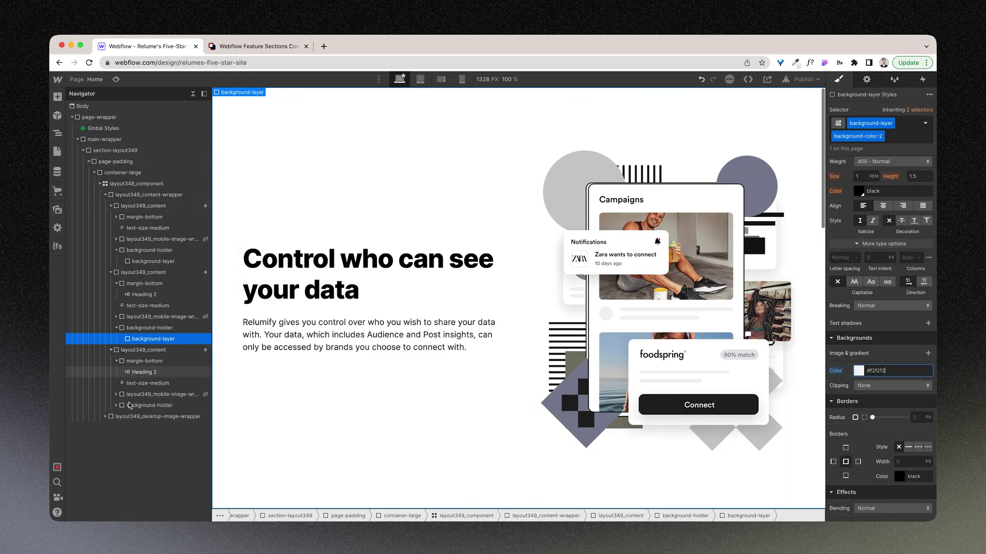
{"action": "left_click", "coordinate": [117, 405]}
{"action": "left_click", "coordinate": [146, 417]}
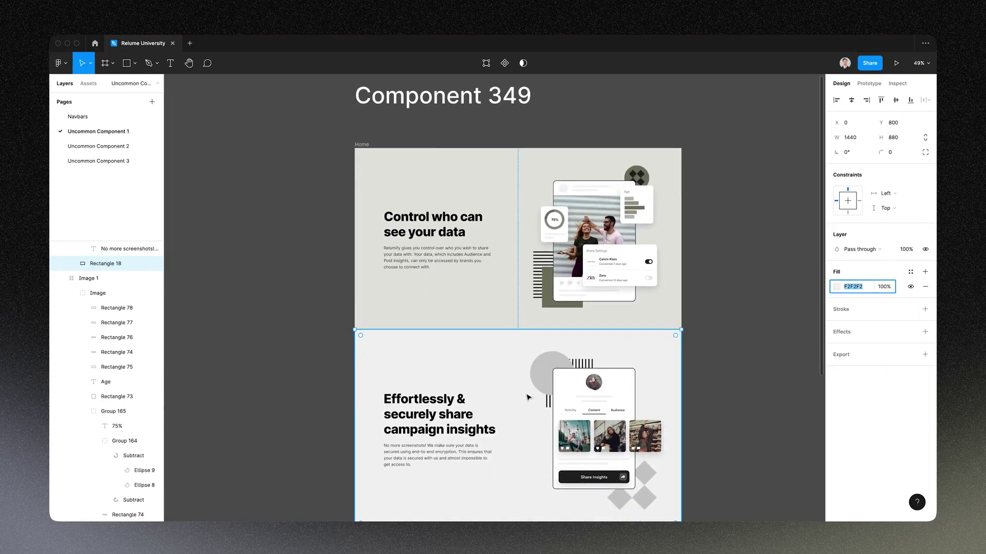
{"action": "scroll", "coordinate": [523, 341], "scroll_direction": "down", "scroll_amount": 5}
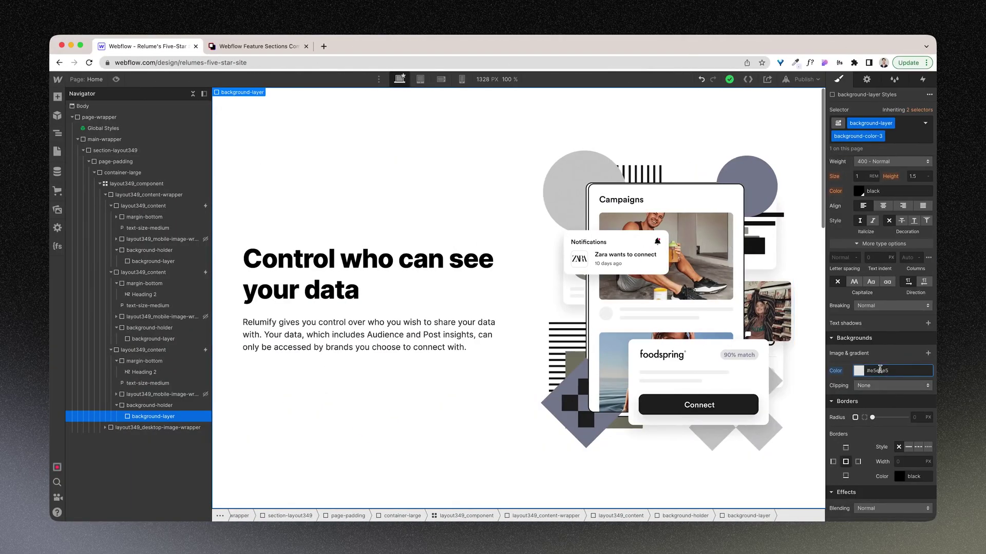
{"action": "triple_click", "coordinate": [880, 370]}
{"action": "type", "text": "#e5e6ea"}
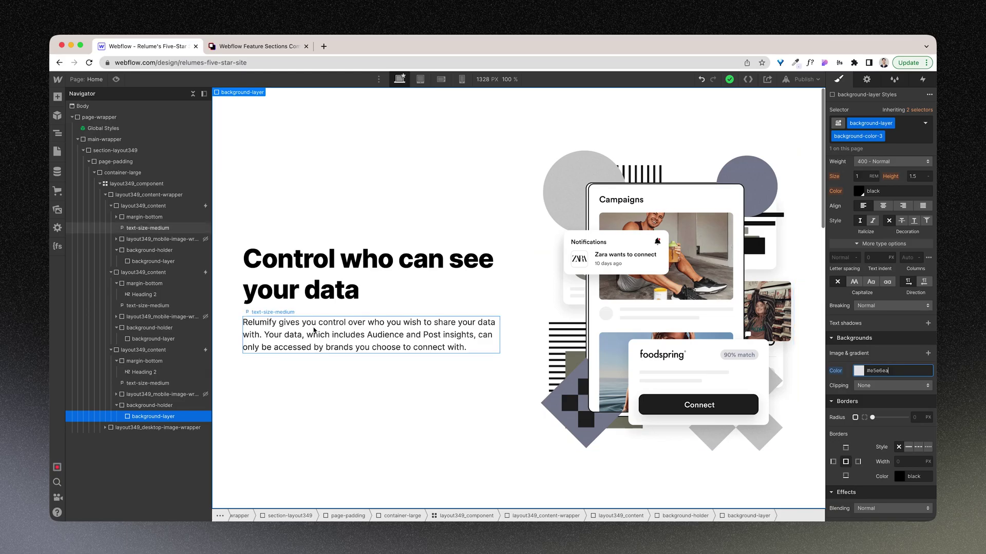
{"action": "left_click", "coordinate": [116, 79]}
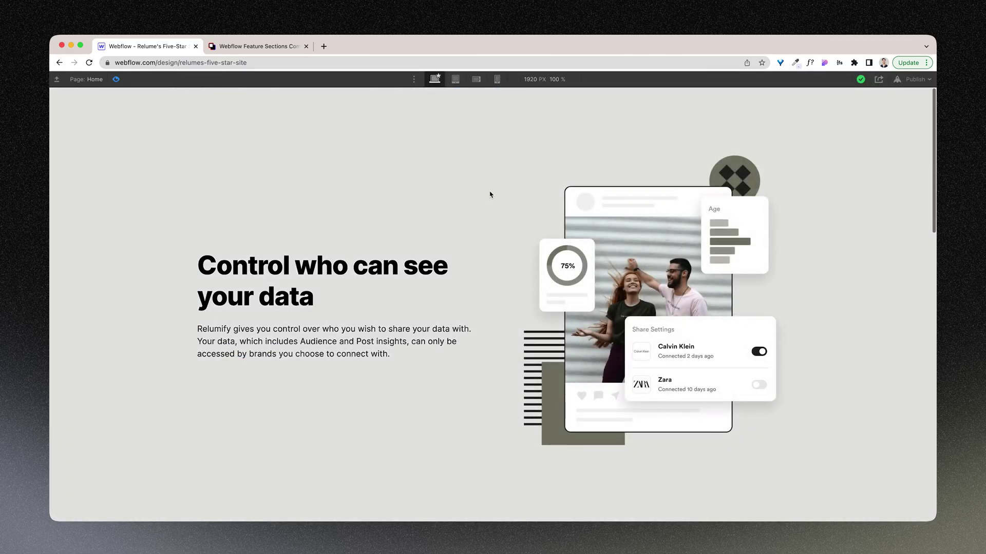
{"action": "scroll", "coordinate": [544, 278], "scroll_direction": "down", "scroll_amount": 10}
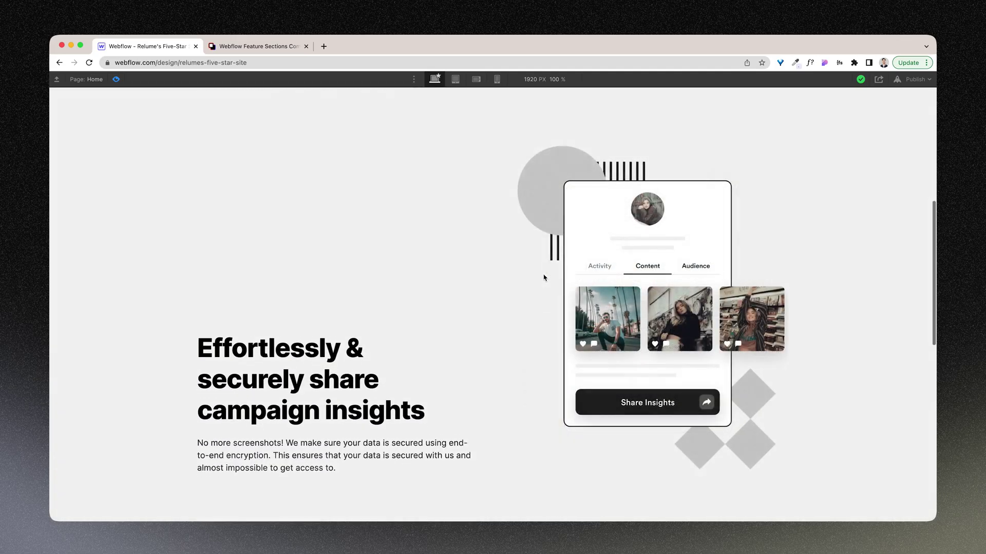
{"action": "scroll", "coordinate": [544, 278], "scroll_direction": "down", "scroll_amount": 5}
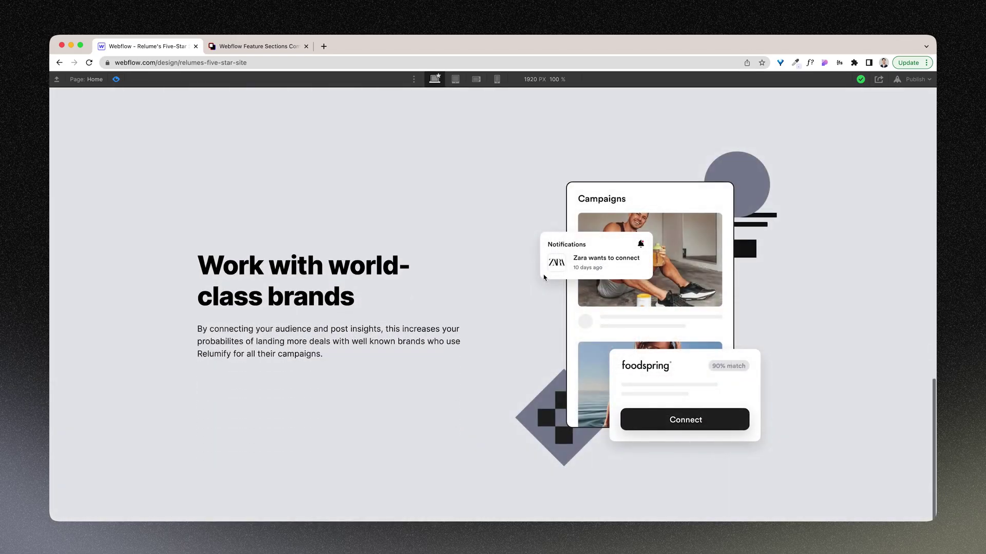
{"action": "scroll", "coordinate": [544, 278], "scroll_direction": "up", "scroll_amount": 15}
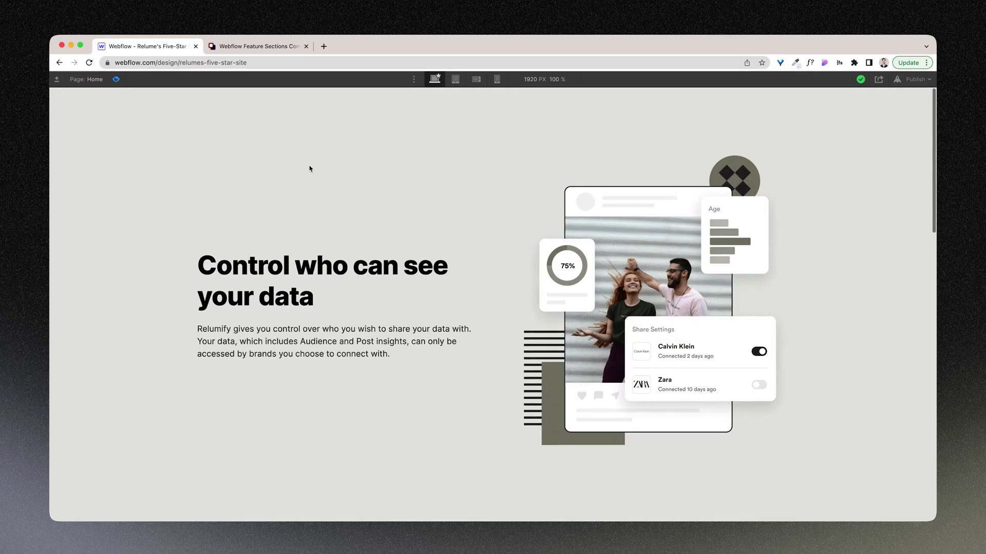
{"action": "left_click", "coordinate": [116, 79]}
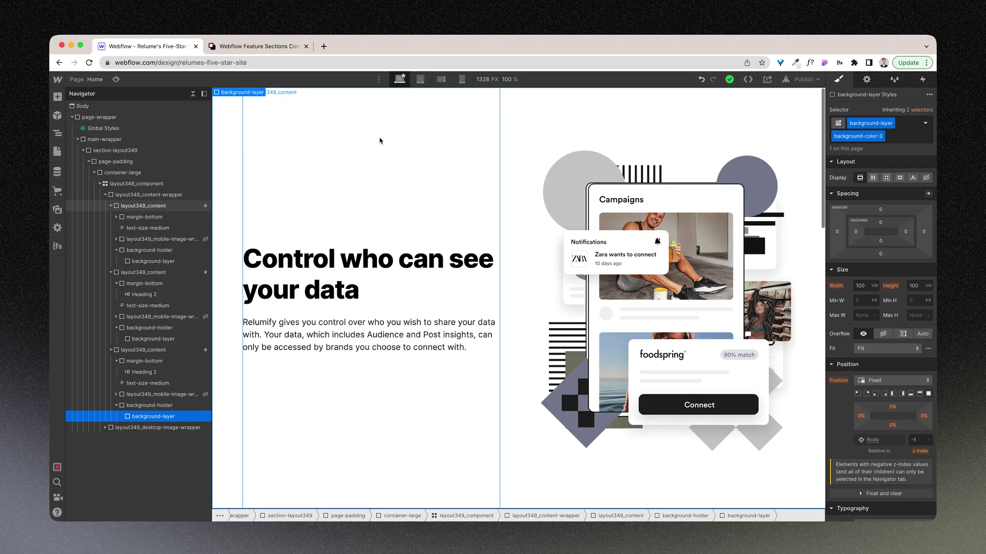
- Check the tablet layout in preview, then switch to the 568 px mobile landscape breakpoint
{"action": "left_click", "coordinate": [421, 80]}
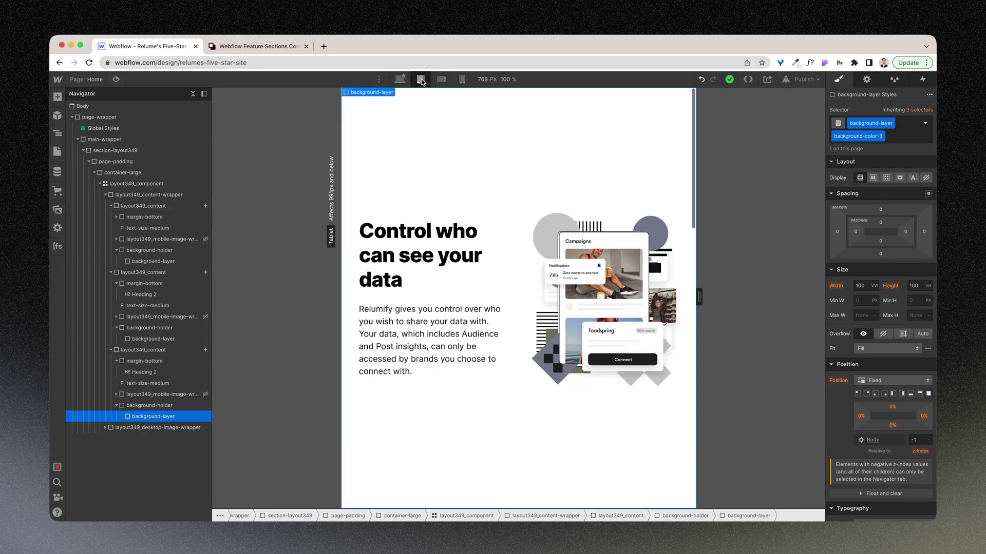
{"action": "scroll", "coordinate": [460, 252], "scroll_direction": "down", "scroll_amount": 5}
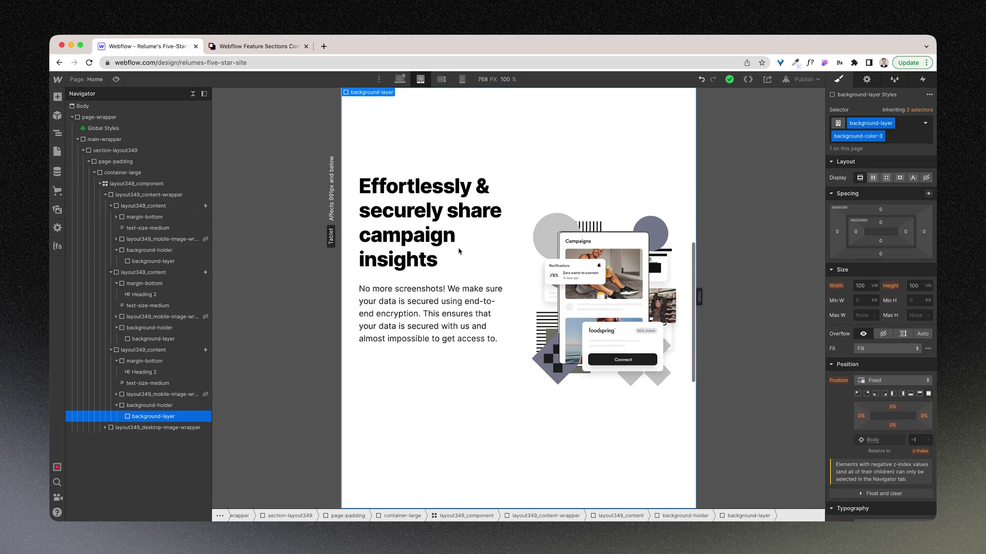
{"action": "scroll", "coordinate": [459, 251], "scroll_direction": "down", "scroll_amount": 3}
{"action": "left_click", "coordinate": [116, 79]}
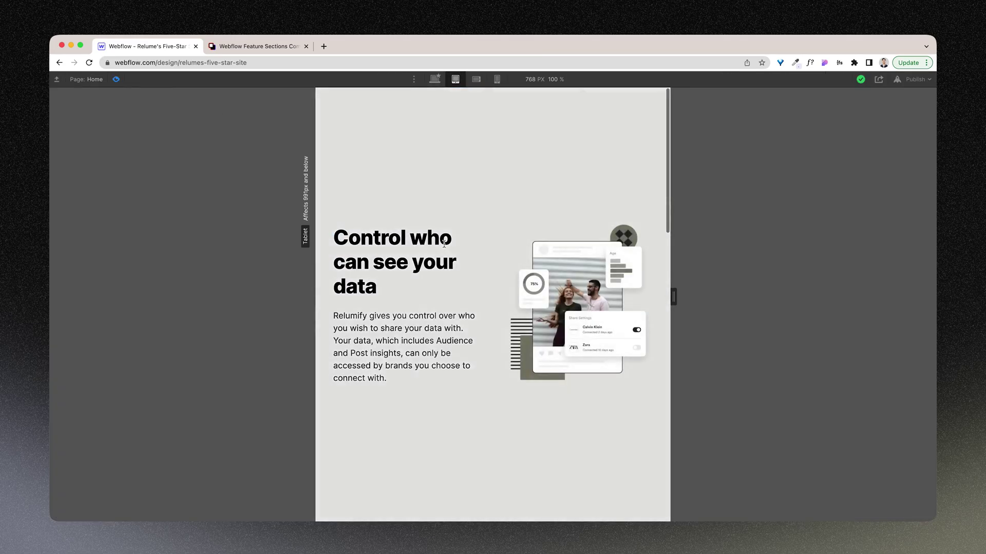
{"action": "scroll", "coordinate": [444, 242], "scroll_direction": "down", "scroll_amount": 5}
{"action": "scroll", "coordinate": [444, 243], "scroll_direction": "up", "scroll_amount": 5}
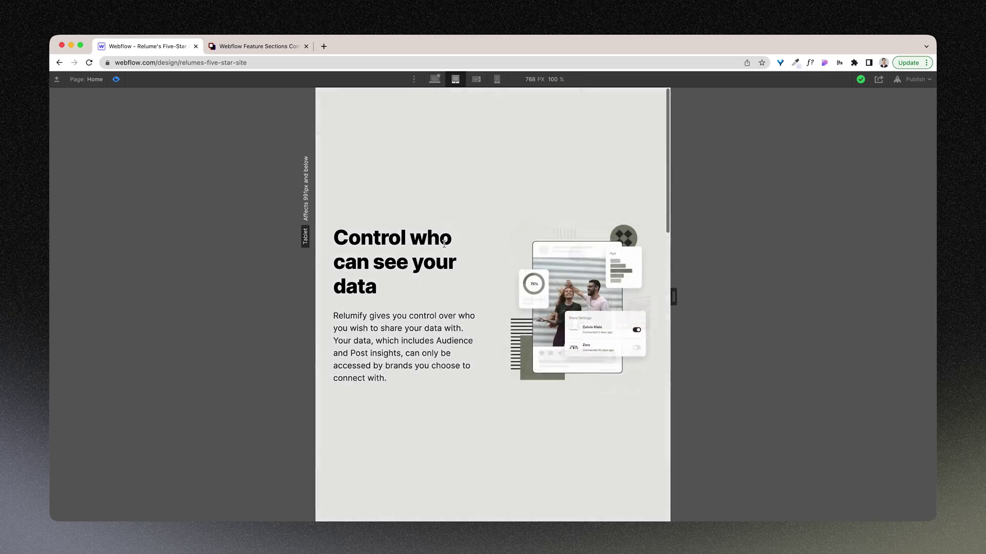
{"action": "left_click", "coordinate": [116, 79]}
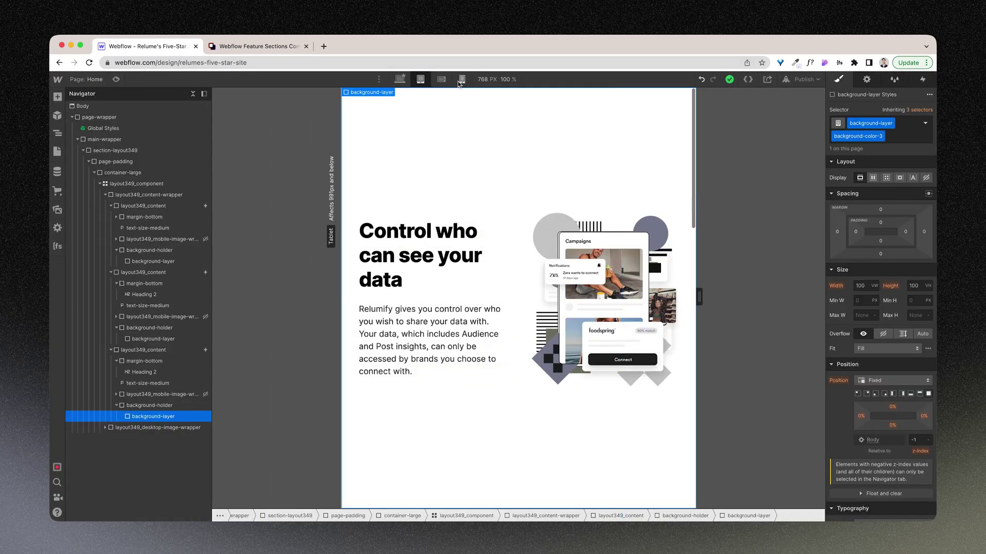
{"action": "left_click", "coordinate": [442, 80]}
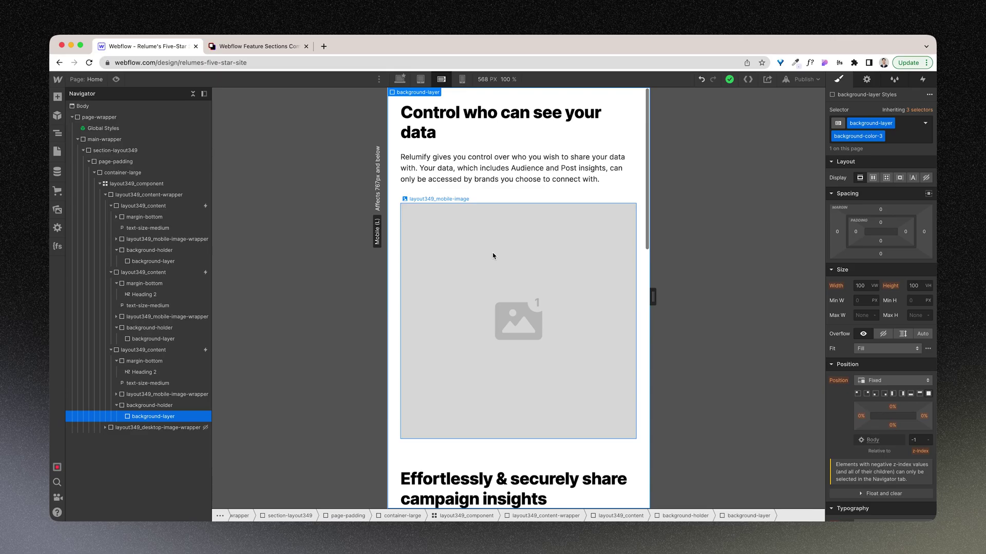
- Replace the first section's mobile image with its phone mockup from Assets
{"action": "left_click", "coordinate": [488, 281]}
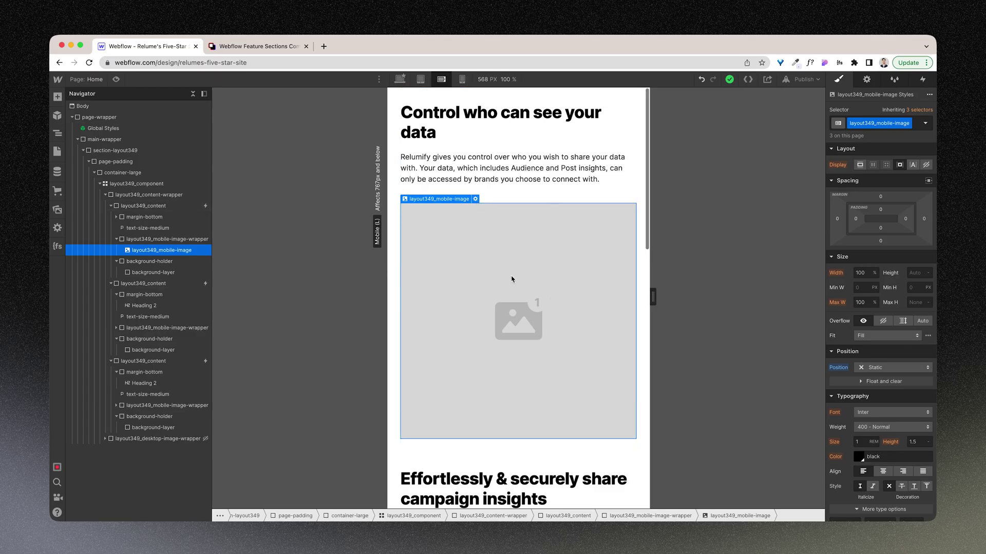
{"action": "left_click", "coordinate": [476, 200]}
{"action": "left_click", "coordinate": [470, 247]}
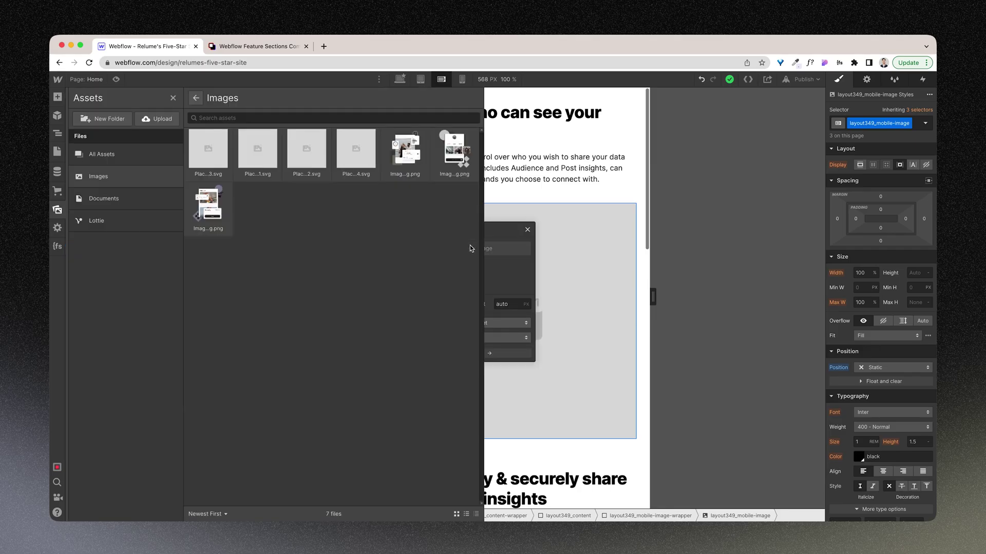
{"action": "left_click", "coordinate": [405, 151]}
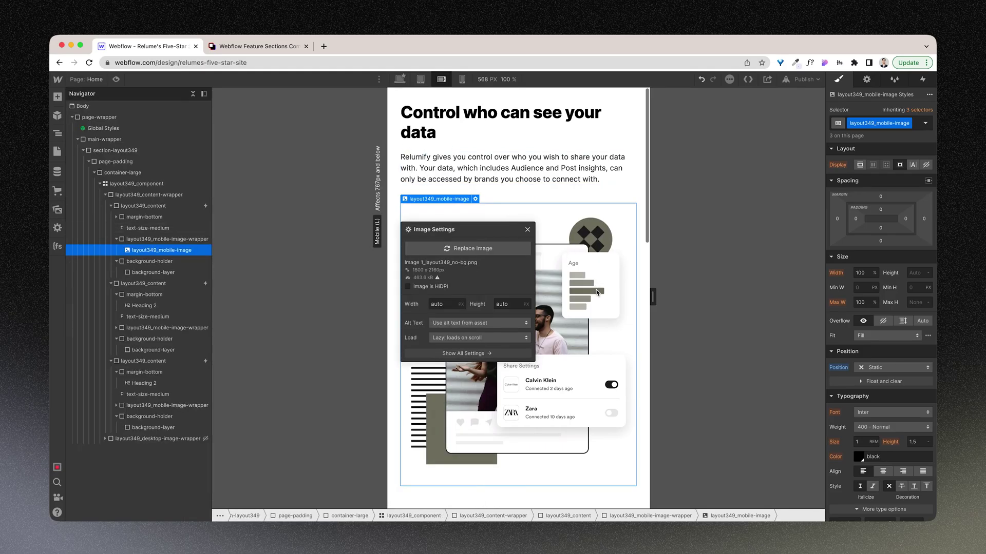
{"action": "scroll", "coordinate": [597, 292], "scroll_direction": "down", "scroll_amount": 6}
- Replace the second section's mobile image with the Share Insights phone mockup
{"action": "left_click", "coordinate": [510, 343]}
{"action": "scroll", "coordinate": [494, 328], "scroll_direction": "down", "scroll_amount": 1}
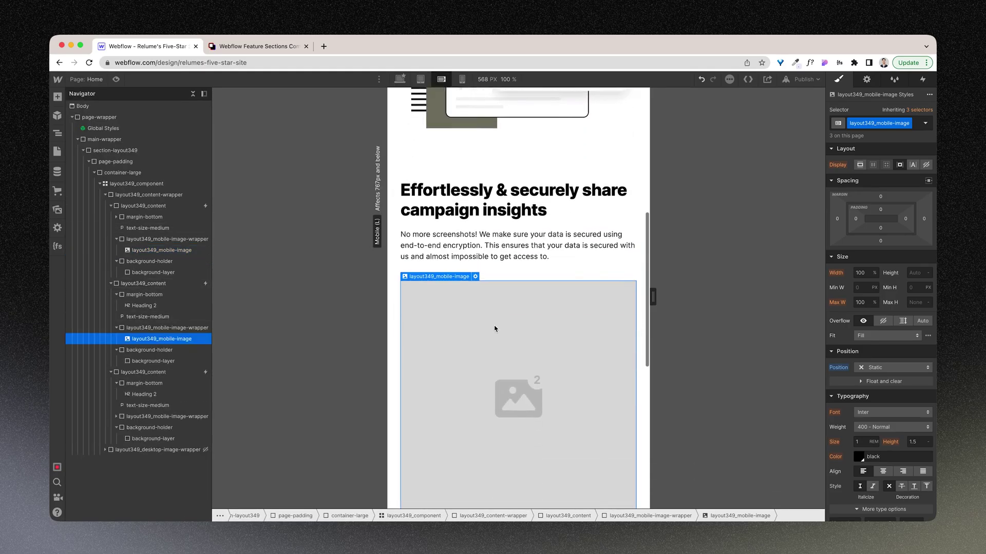
{"action": "scroll", "coordinate": [495, 329], "scroll_direction": "down", "scroll_amount": 1}
{"action": "left_click", "coordinate": [475, 253]}
{"action": "left_click", "coordinate": [475, 139]}
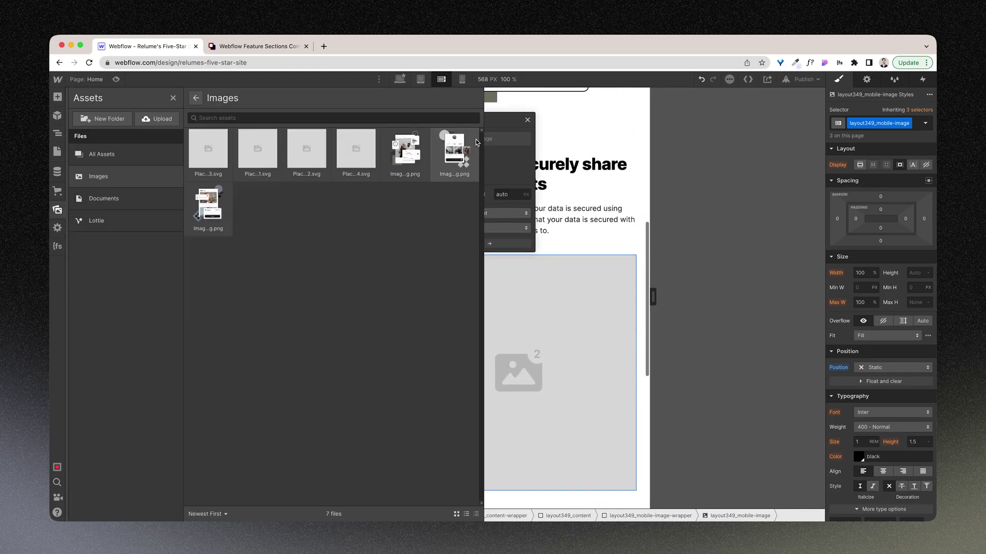
{"action": "left_click", "coordinate": [454, 150]}
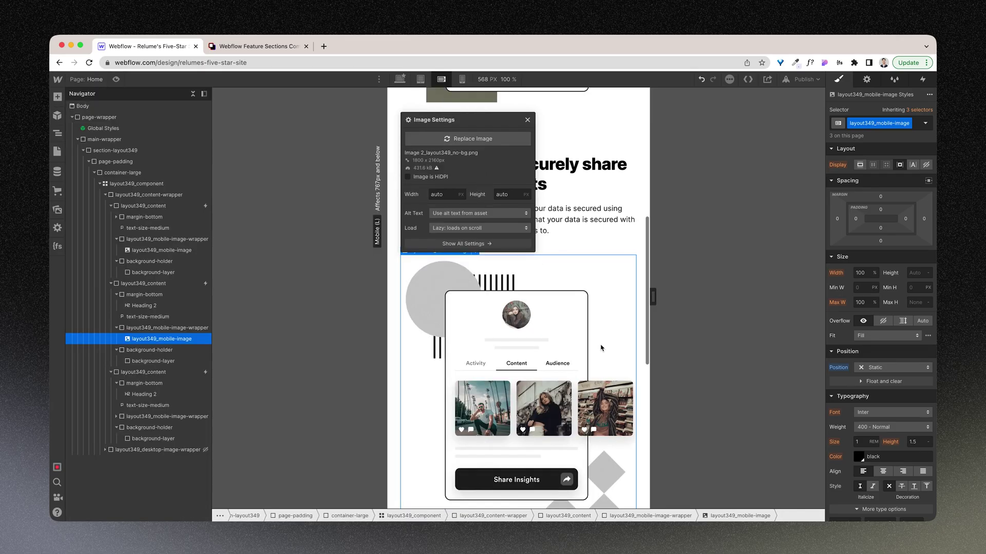
- Give the third section's mobile image the Campaigns mockup
{"action": "scroll", "coordinate": [598, 354], "scroll_direction": "down", "scroll_amount": 8}
{"action": "left_click", "coordinate": [594, 367]}
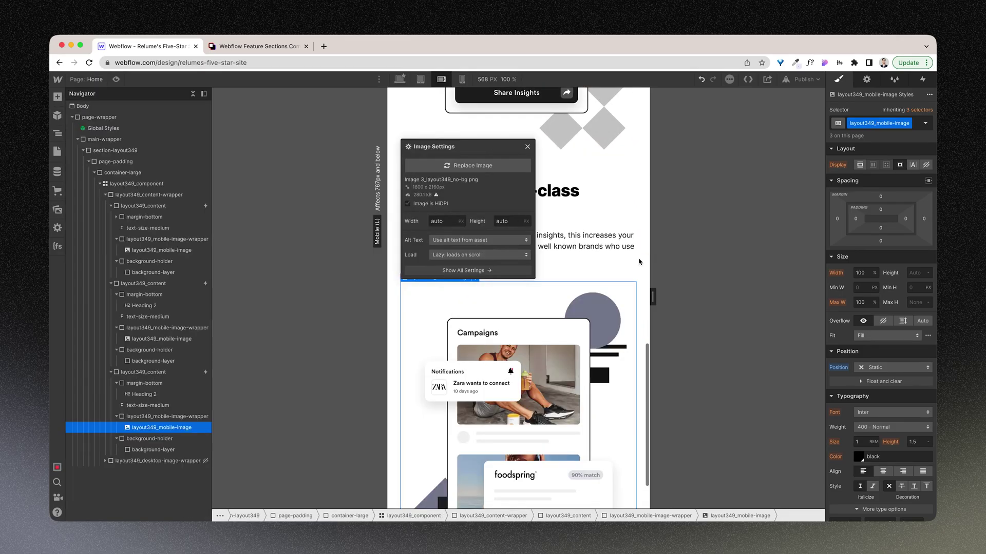
{"action": "scroll", "coordinate": [620, 325], "scroll_direction": "up", "scroll_amount": 10}
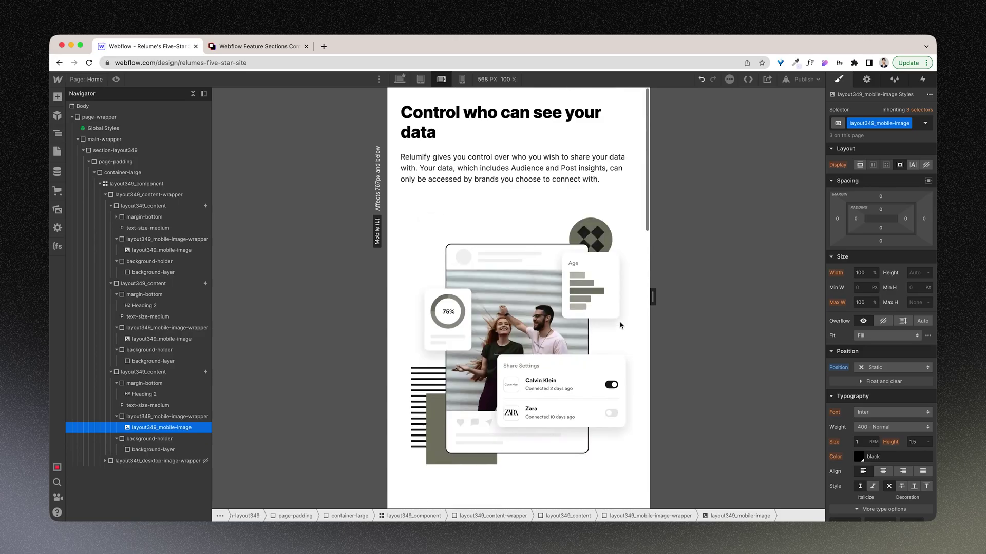
- Preview and scroll through the mobile layout of the feature section
{"action": "left_click", "coordinate": [116, 79]}
{"action": "scroll", "coordinate": [516, 311], "scroll_direction": "down", "scroll_amount": 1}
{"action": "scroll", "coordinate": [516, 311], "scroll_direction": "down", "scroll_amount": 9}
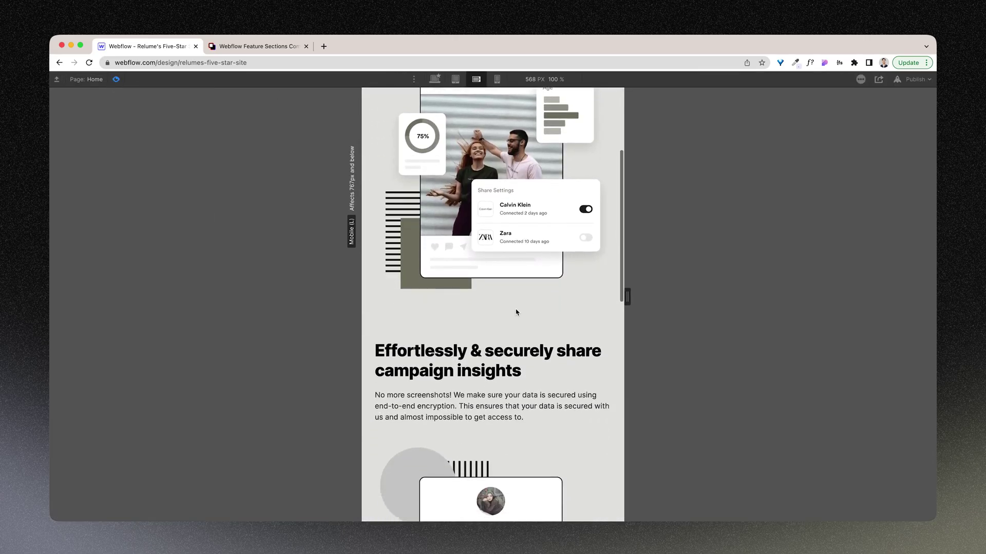
{"action": "scroll", "coordinate": [516, 312], "scroll_direction": "down", "scroll_amount": 5}
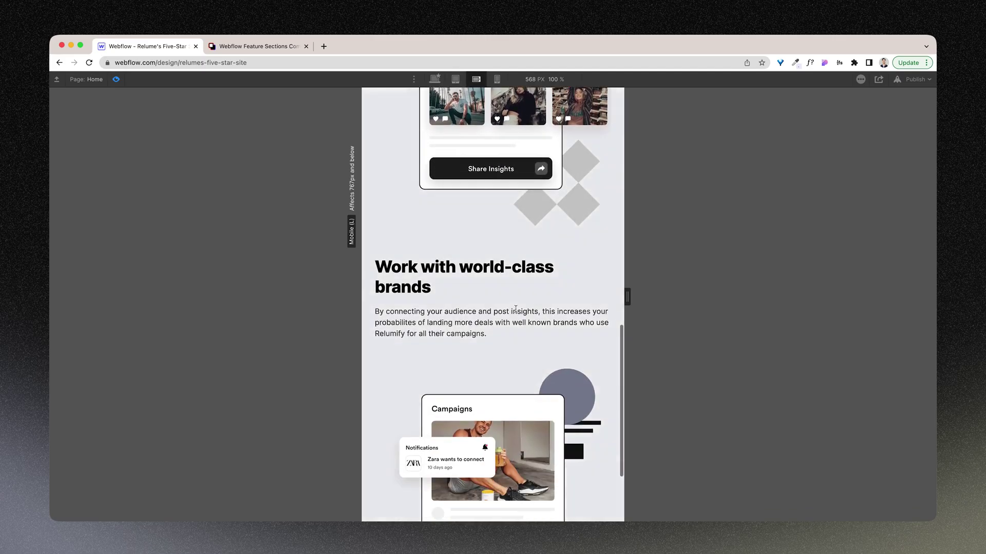
{"action": "scroll", "coordinate": [516, 313], "scroll_direction": "up", "scroll_amount": 1}
{"action": "scroll", "coordinate": [516, 312], "scroll_direction": "up", "scroll_amount": 12}
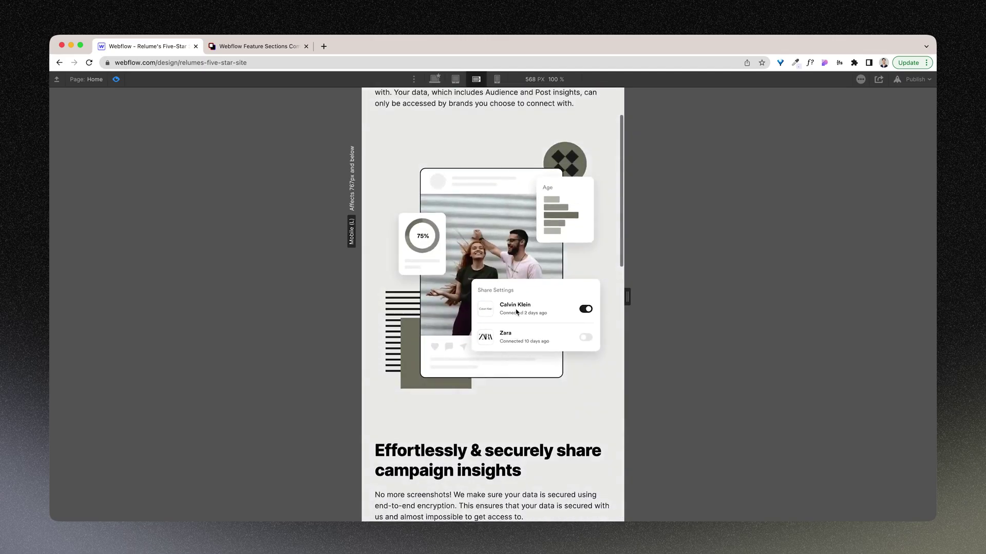
- Scroll through the preview at 1920 px desktop width
{"action": "left_click", "coordinate": [434, 79]}
{"action": "scroll", "coordinate": [224, 196], "scroll_direction": "down", "scroll_amount": 4}
{"action": "scroll", "coordinate": [225, 197], "scroll_direction": "down", "scroll_amount": 12}
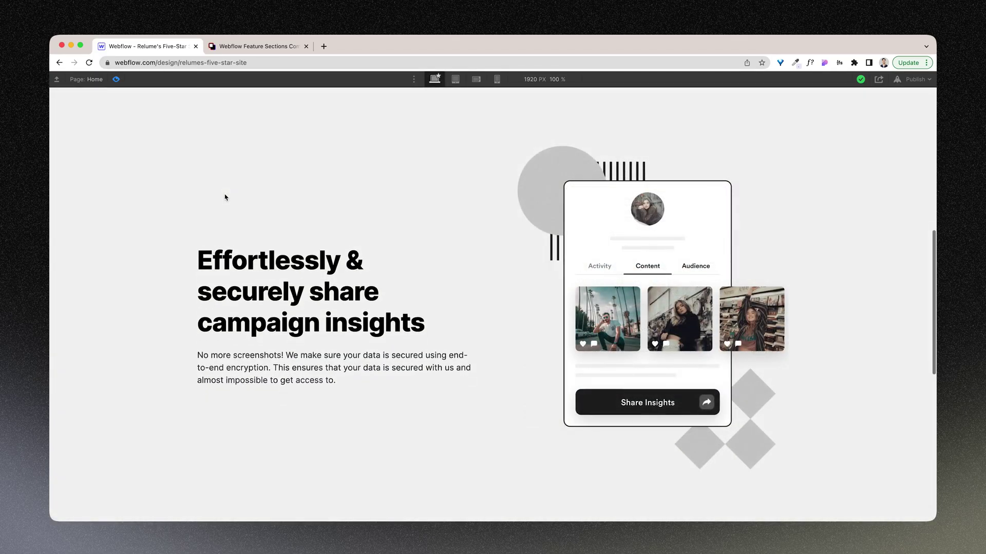
{"action": "scroll", "coordinate": [225, 197], "scroll_direction": "up", "scroll_amount": 16}
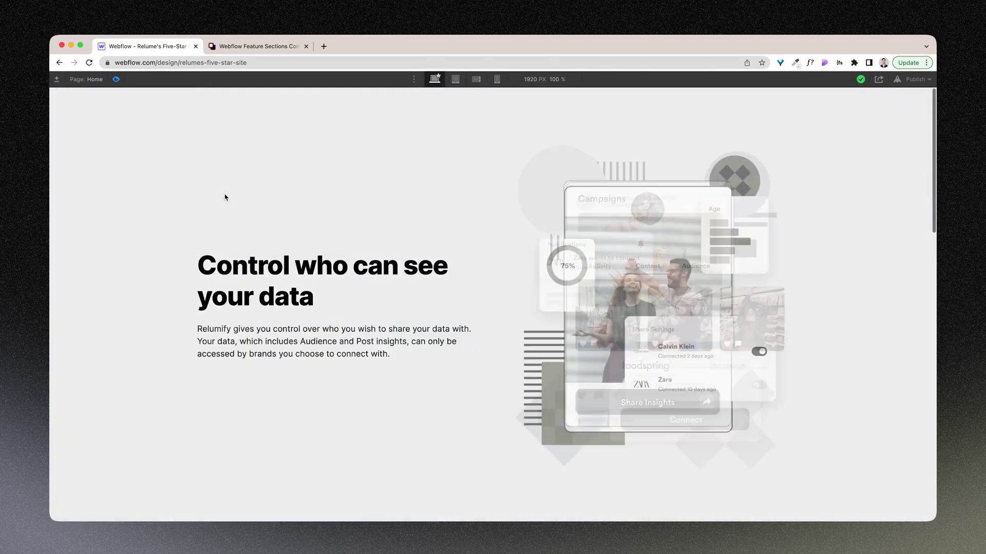